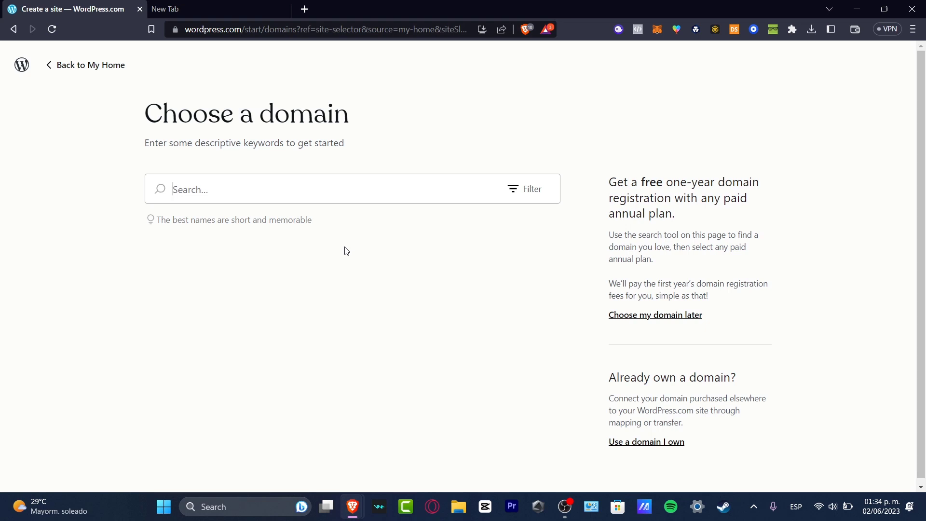
Search domains for 'toybuck' and select the free toybuck0.wordpress.com address.
{"action": "left_click", "coordinate": [290, 196]}
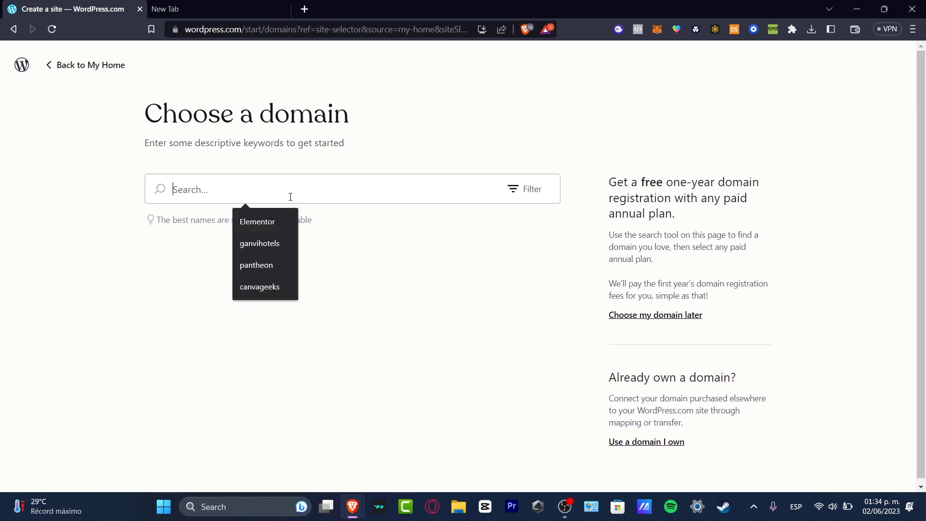
{"action": "left_click", "coordinate": [368, 196]}
{"action": "left_click", "coordinate": [368, 197]}
{"action": "left_click", "coordinate": [415, 168]}
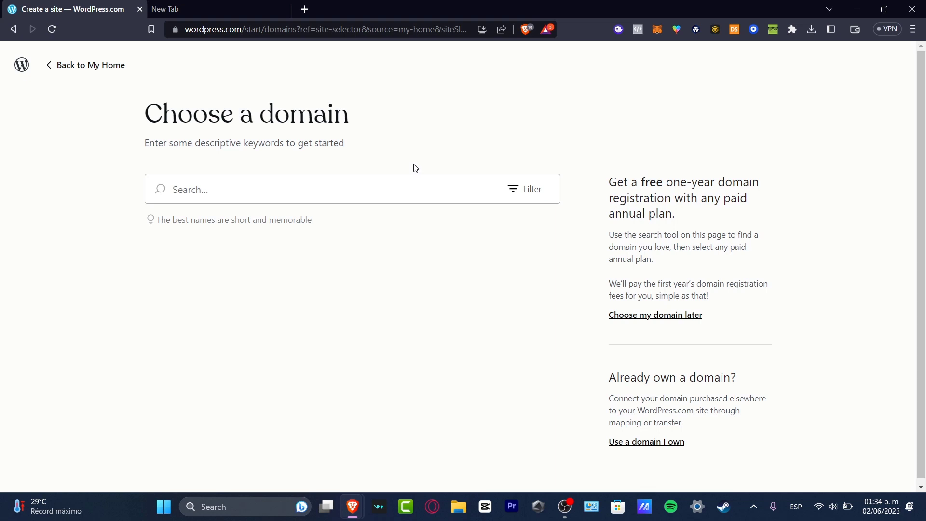
{"action": "left_click", "coordinate": [408, 188]}
{"action": "type", "text": "t"}
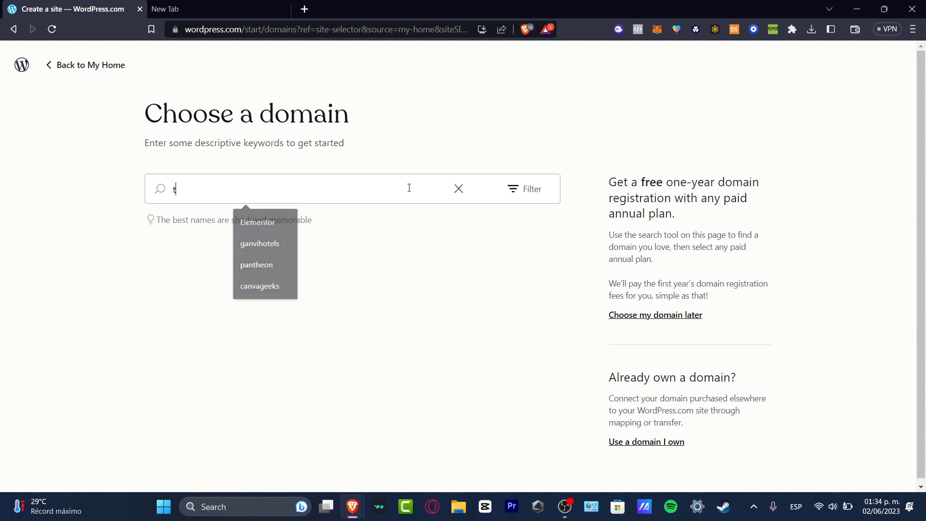
{"action": "type", "text": "oy23"}
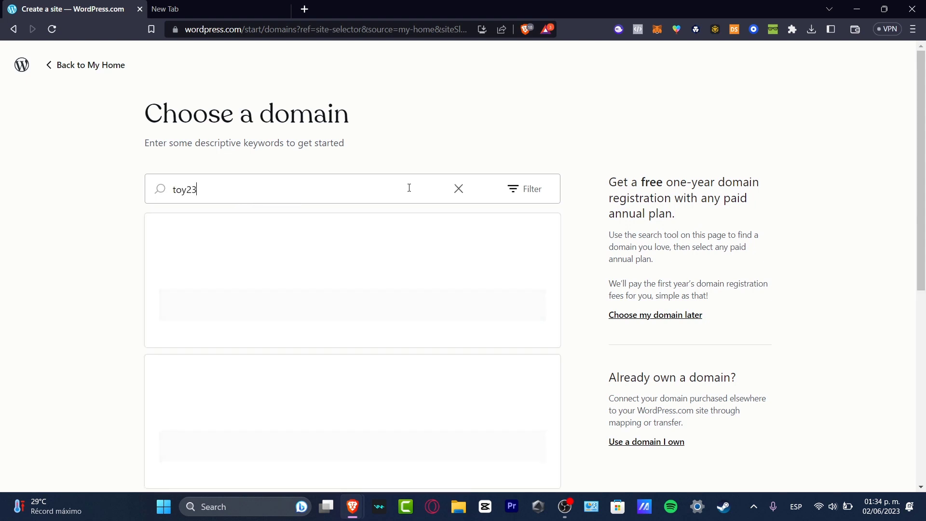
{"action": "key", "text": "BackSpace"}
{"action": "key", "text": "BackSpace"}
{"action": "type", "text": "buck"}
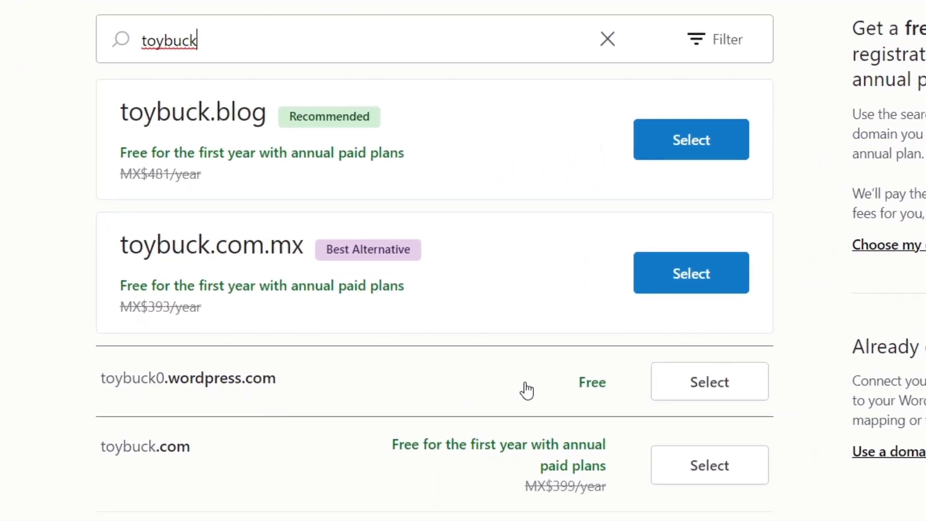
{"action": "left_click", "coordinate": [705, 392]}
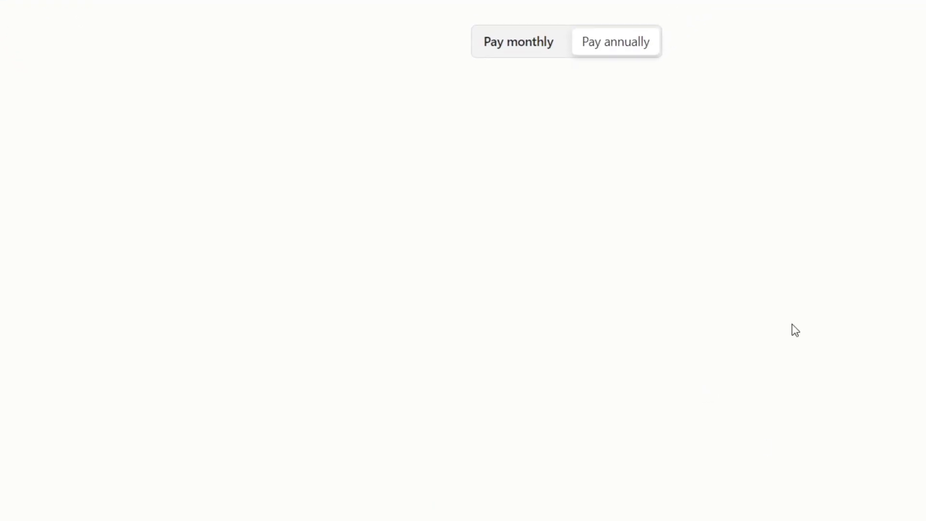
Review the plan features, such as ad-free and free domain, then choose Start with Free.
{"action": "left_click_drag", "start_coordinate": [329, 112], "coordinate": [691, 108]}
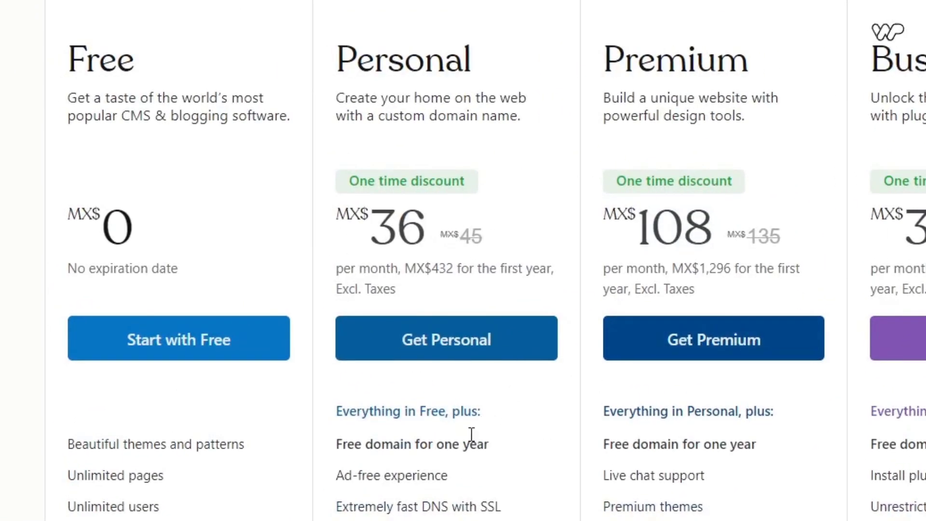
{"action": "left_click_drag", "start_coordinate": [449, 470], "coordinate": [334, 476]}
{"action": "left_click_drag", "start_coordinate": [489, 444], "coordinate": [398, 508]}
{"action": "scroll", "coordinate": [399, 511], "scroll_direction": "down", "scroll_amount": 10}
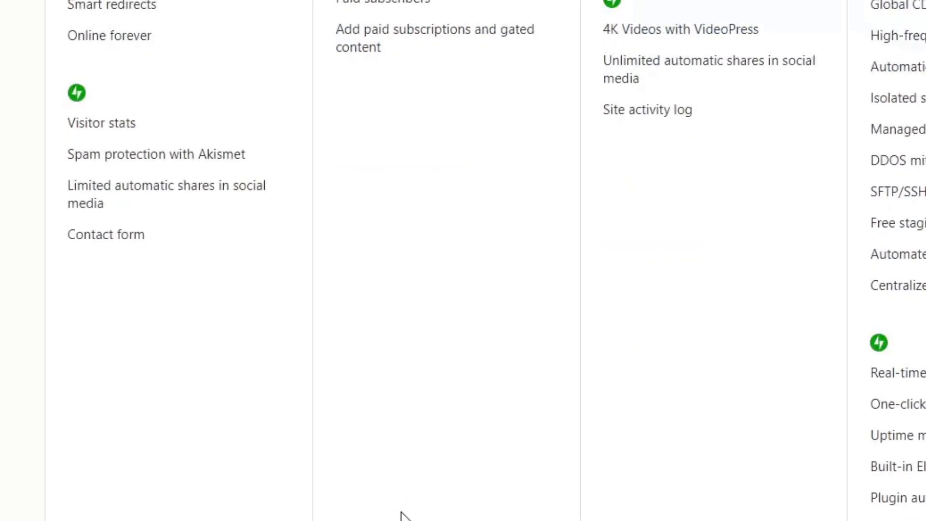
{"action": "scroll", "coordinate": [400, 515], "scroll_direction": "up", "scroll_amount": 10}
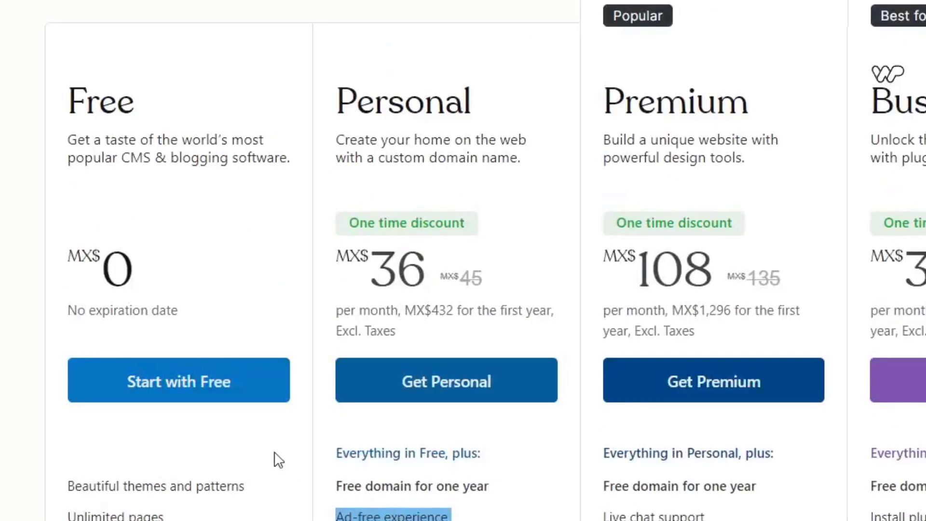
{"action": "left_click", "coordinate": [188, 392]}
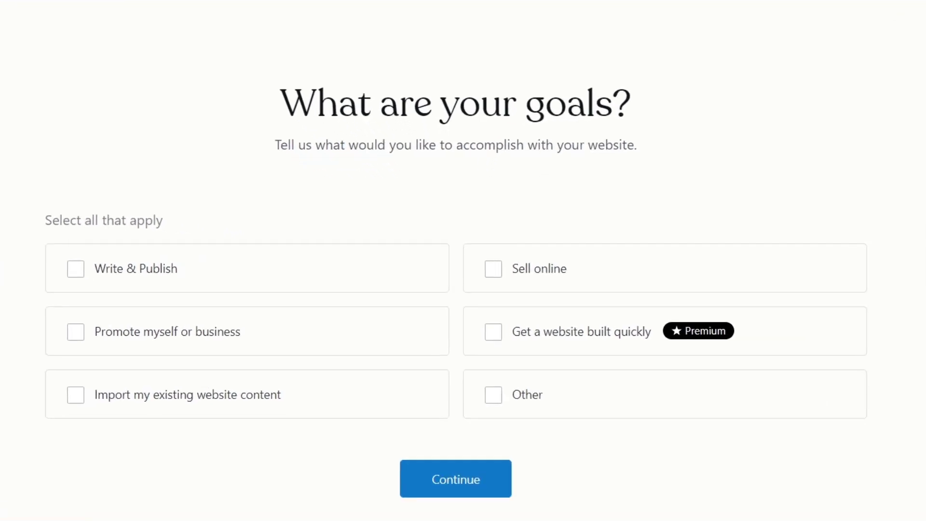
Choose 'Promote myself or business' as the site goal and continue.
{"action": "left_click", "coordinate": [176, 341]}
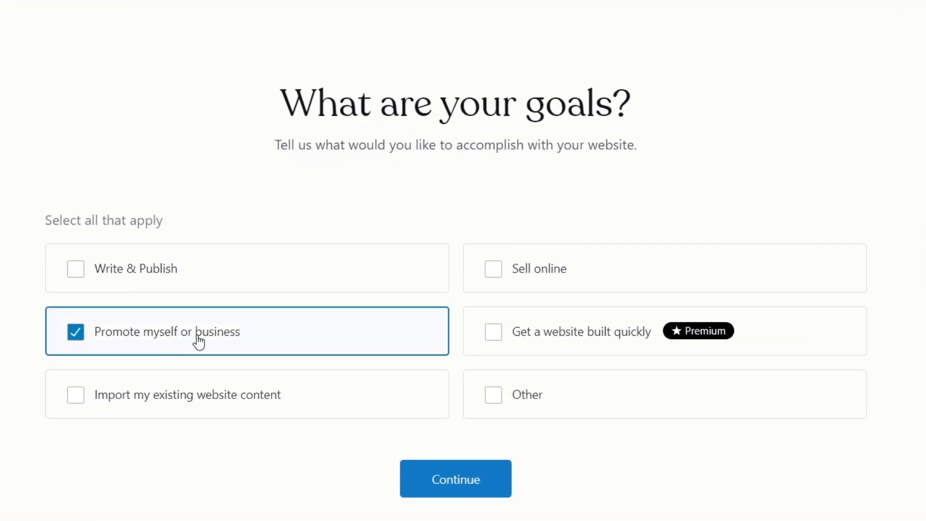
{"action": "left_click", "coordinate": [425, 489]}
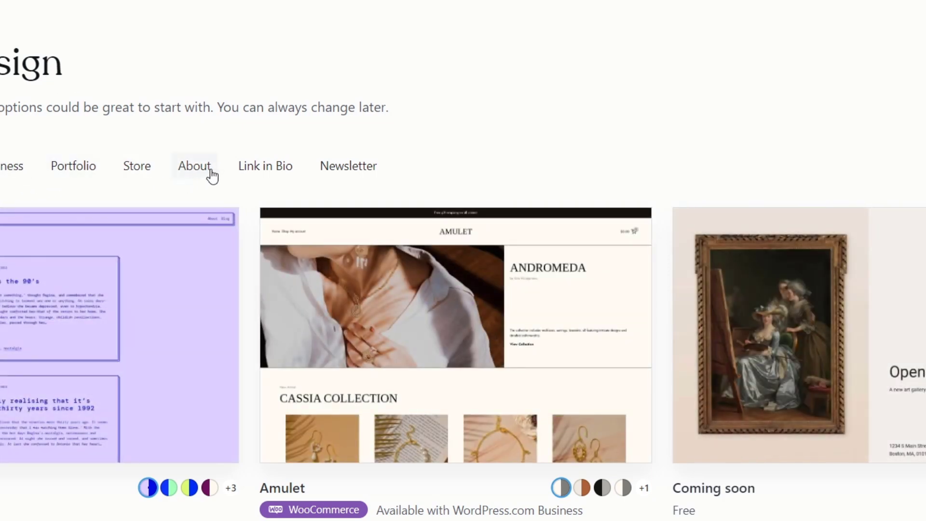
Browse the Pick a design gallery and choose the Link in Bio: Contours theme.
{"action": "scroll", "coordinate": [713, 159], "scroll_direction": "down", "scroll_amount": 15}
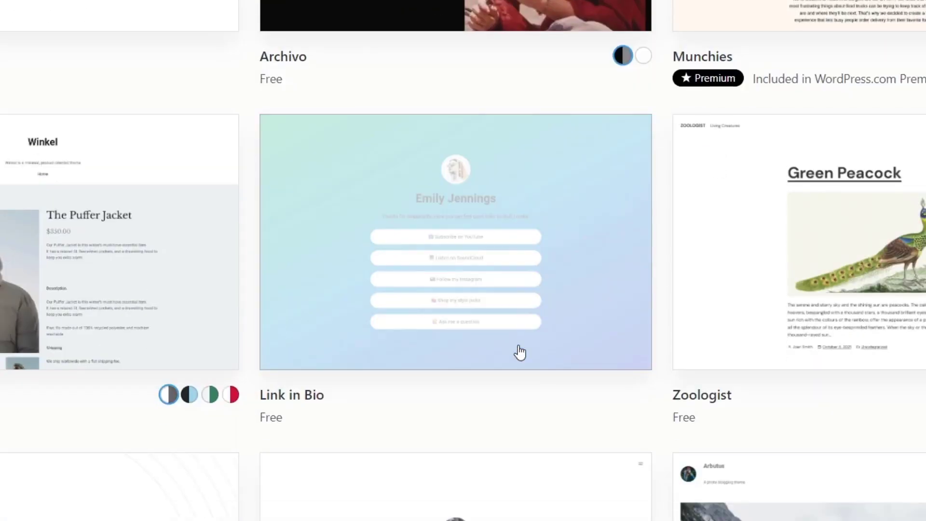
{"action": "scroll", "coordinate": [646, 437], "scroll_direction": "down", "scroll_amount": 5}
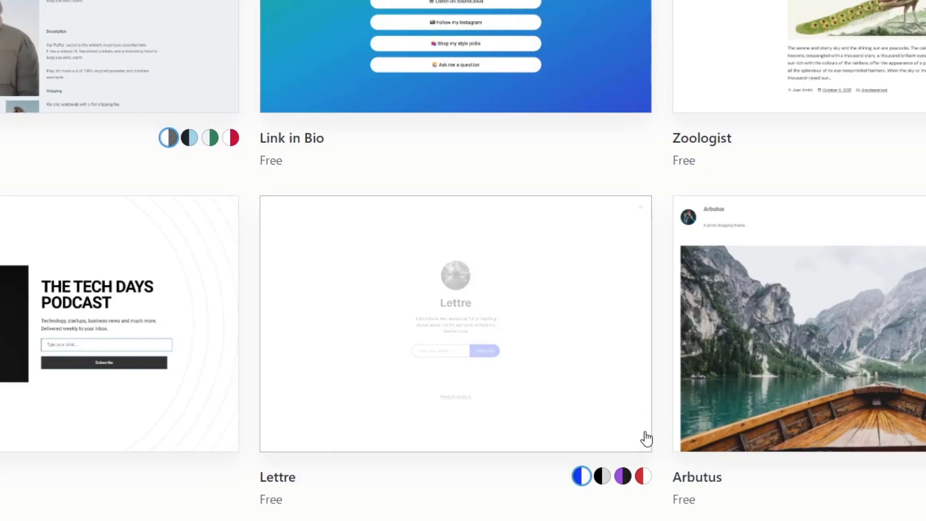
{"action": "scroll", "coordinate": [646, 438], "scroll_direction": "down", "scroll_amount": 5}
{"action": "scroll", "coordinate": [647, 441], "scroll_direction": "down", "scroll_amount": 5}
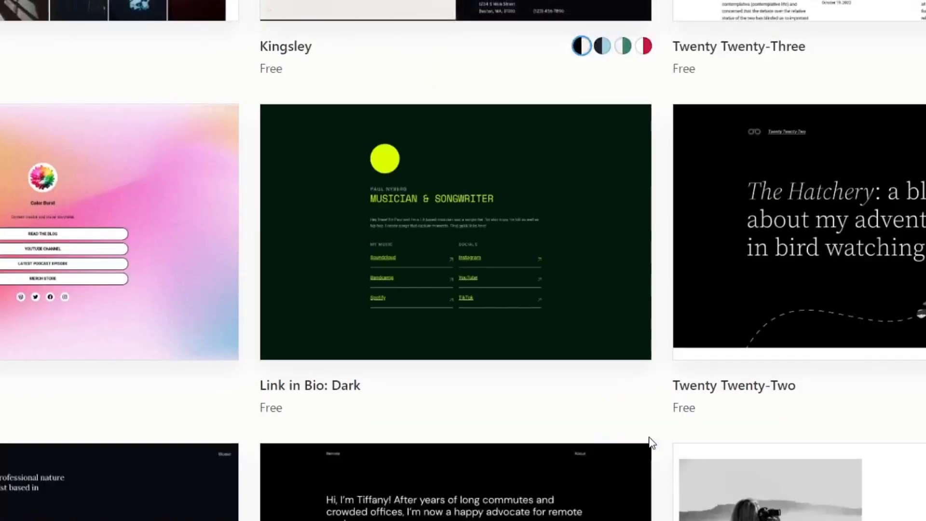
{"action": "scroll", "coordinate": [651, 442], "scroll_direction": "up", "scroll_amount": 5}
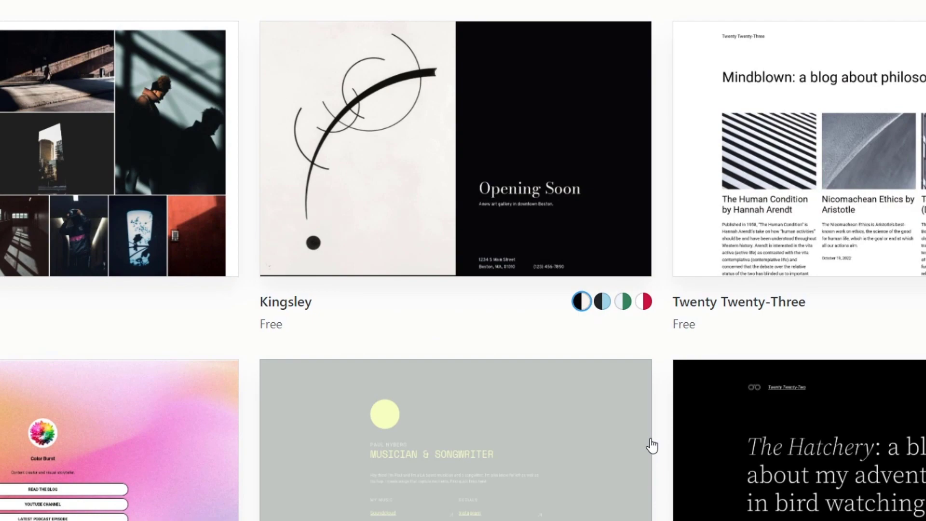
{"action": "scroll", "coordinate": [651, 446], "scroll_direction": "down", "scroll_amount": 5}
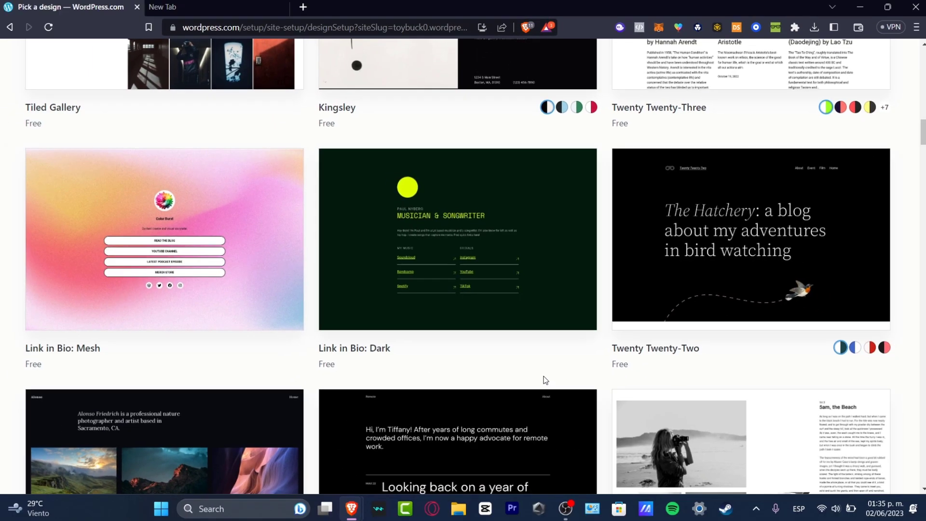
{"action": "scroll", "coordinate": [573, 375], "scroll_direction": "down", "scroll_amount": 3}
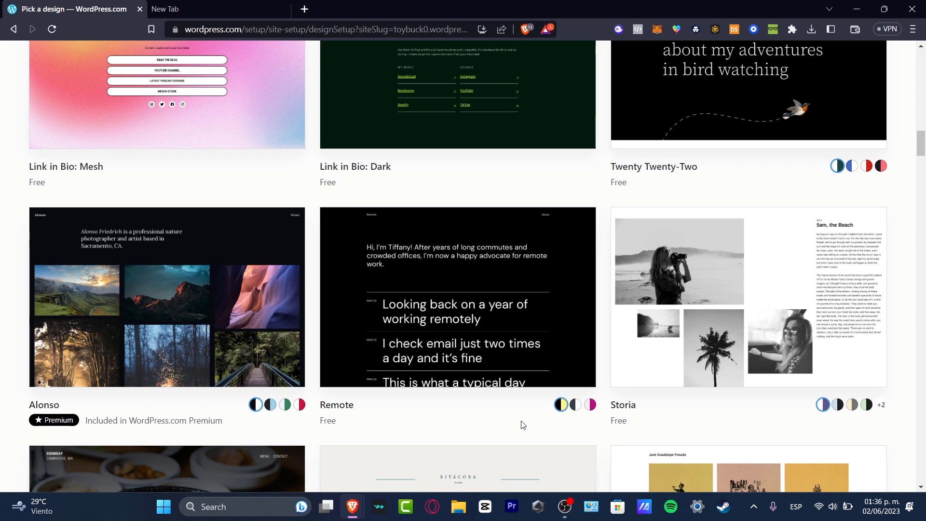
{"action": "scroll", "coordinate": [524, 426], "scroll_direction": "down", "scroll_amount": 2}
{"action": "scroll", "coordinate": [523, 426], "scroll_direction": "down", "scroll_amount": 2}
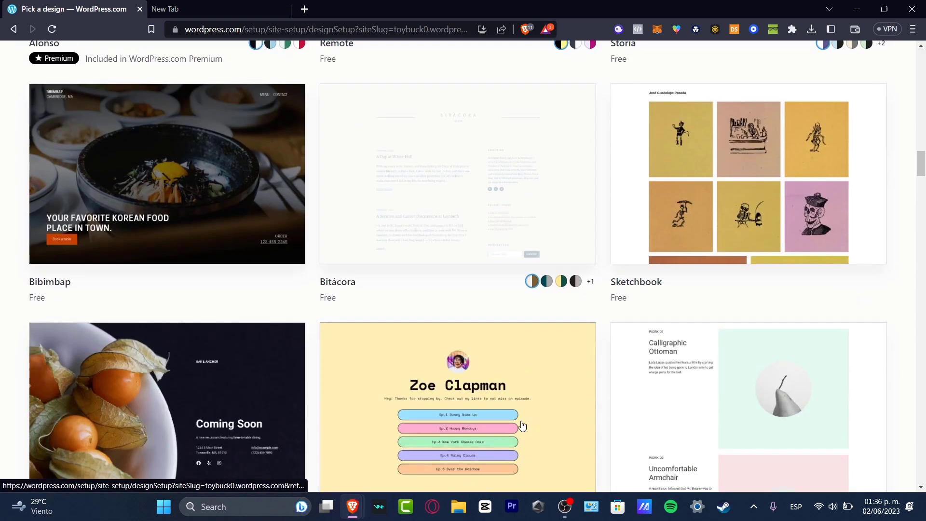
{"action": "scroll", "coordinate": [521, 427], "scroll_direction": "down", "scroll_amount": 3}
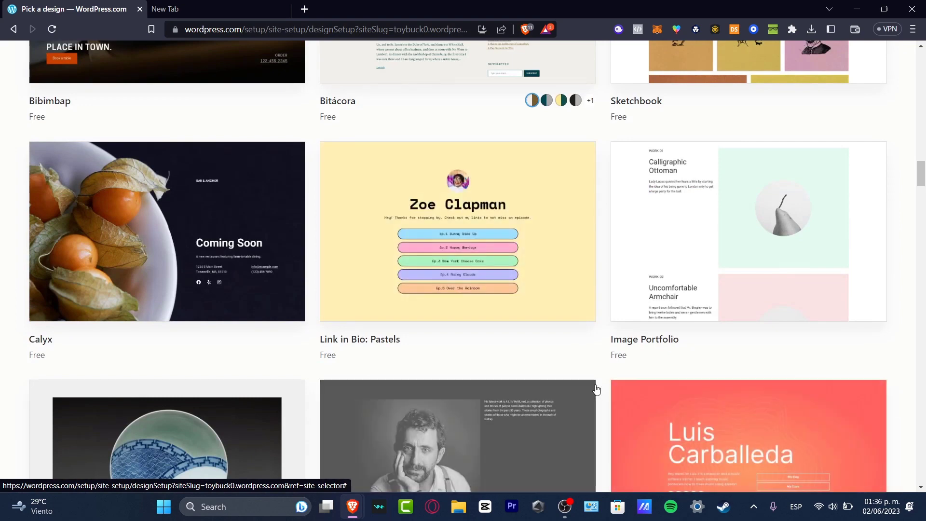
{"action": "scroll", "coordinate": [597, 389], "scroll_direction": "down", "scroll_amount": 3}
{"action": "scroll", "coordinate": [596, 389], "scroll_direction": "up", "scroll_amount": 3}
{"action": "scroll", "coordinate": [597, 389], "scroll_direction": "down", "scroll_amount": 3}
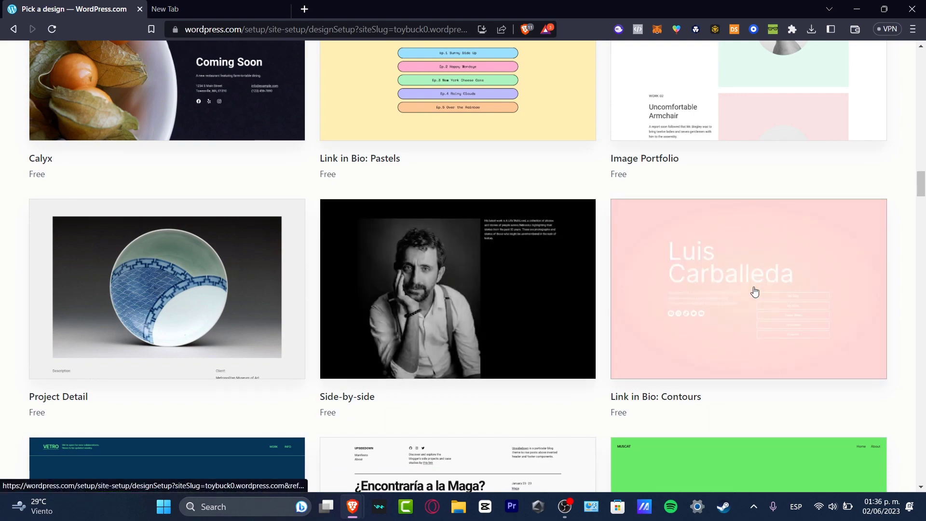
{"action": "scroll", "coordinate": [754, 290], "scroll_direction": "down", "scroll_amount": 5}
{"action": "scroll", "coordinate": [755, 291], "scroll_direction": "down", "scroll_amount": 4}
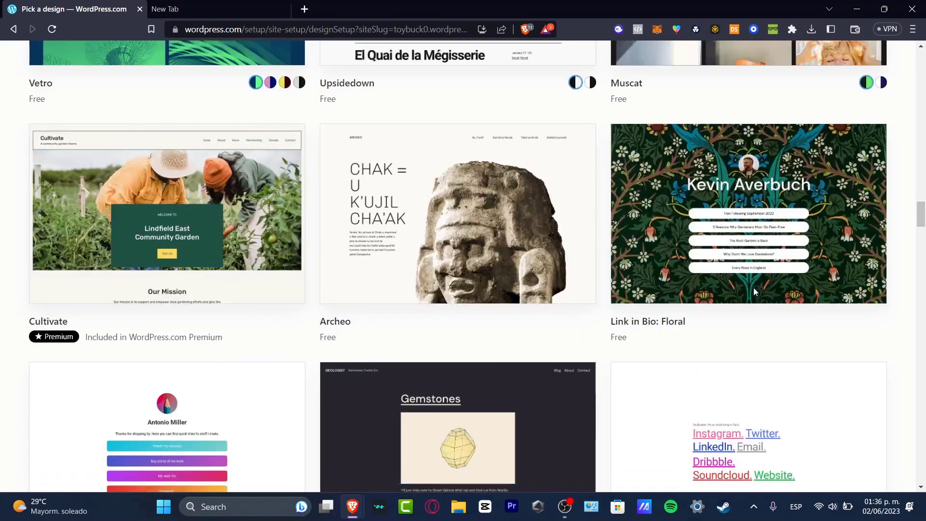
{"action": "scroll", "coordinate": [754, 291], "scroll_direction": "down", "scroll_amount": 4}
{"action": "scroll", "coordinate": [754, 293], "scroll_direction": "up", "scroll_amount": 7}
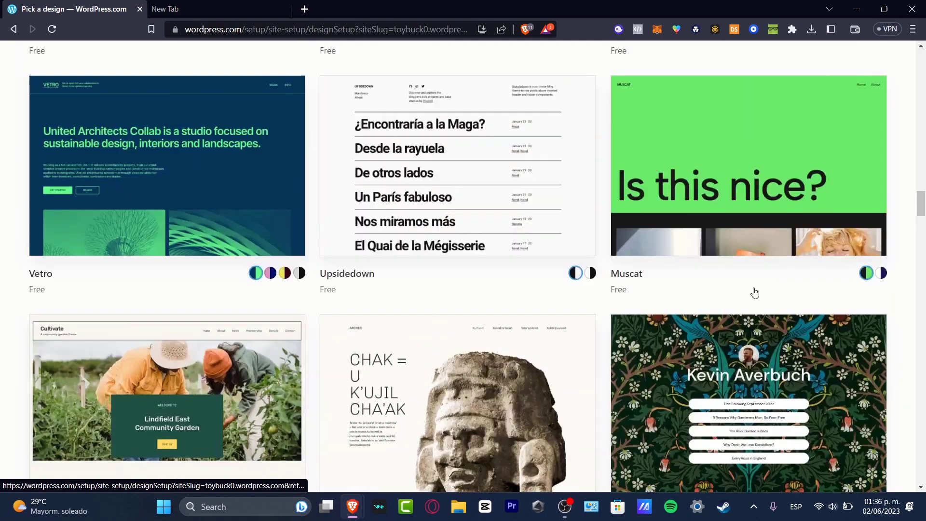
{"action": "scroll", "coordinate": [755, 293], "scroll_direction": "up", "scroll_amount": 4}
{"action": "left_click", "coordinate": [760, 155]}
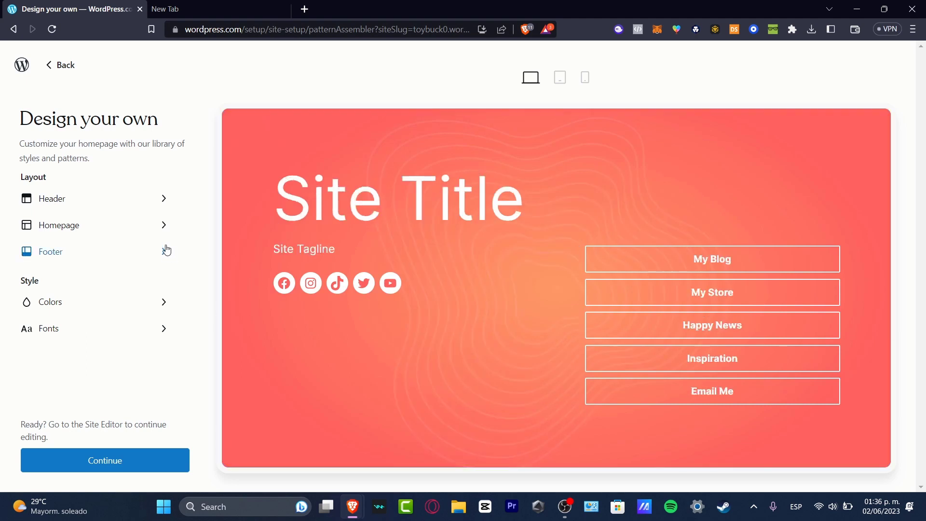
Try adding the Site Title header with About, Home and Contact links.
{"action": "mouse_move", "coordinate": [432, 179]}
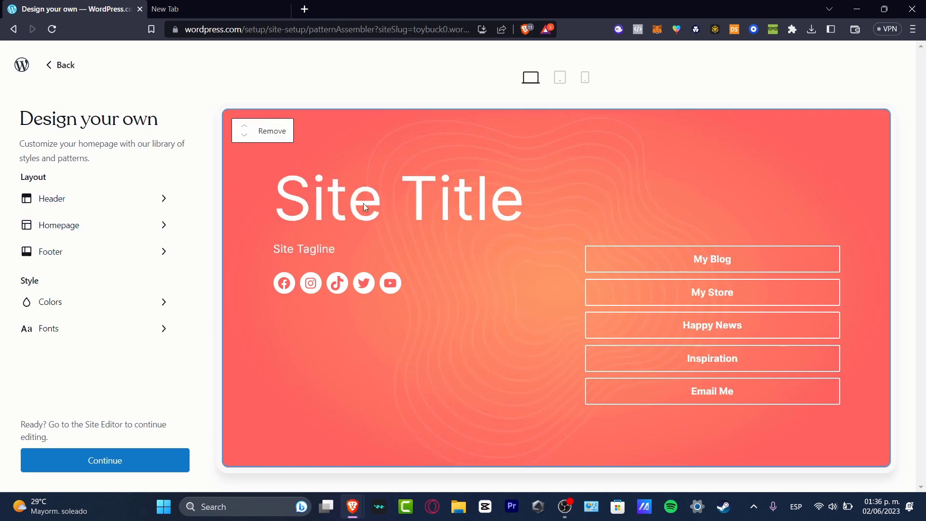
{"action": "left_click", "coordinate": [87, 198]}
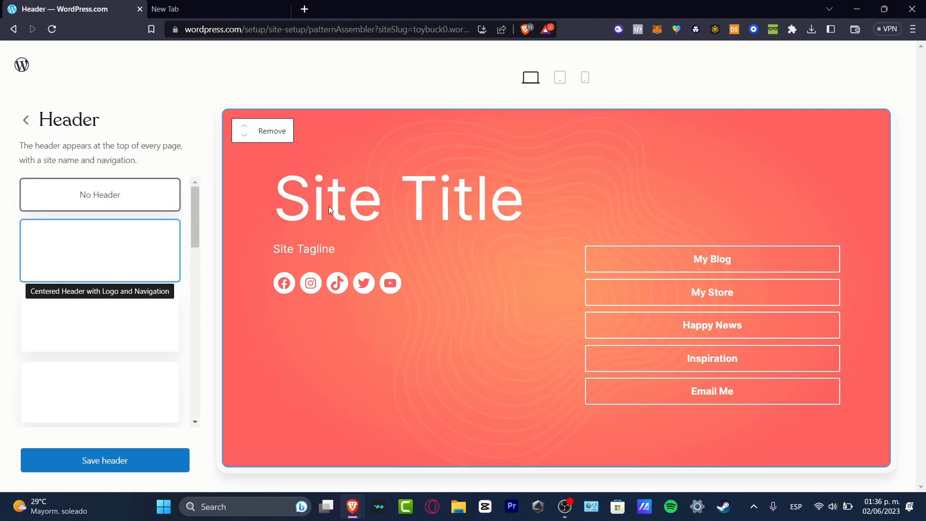
{"action": "left_click", "coordinate": [26, 120]}
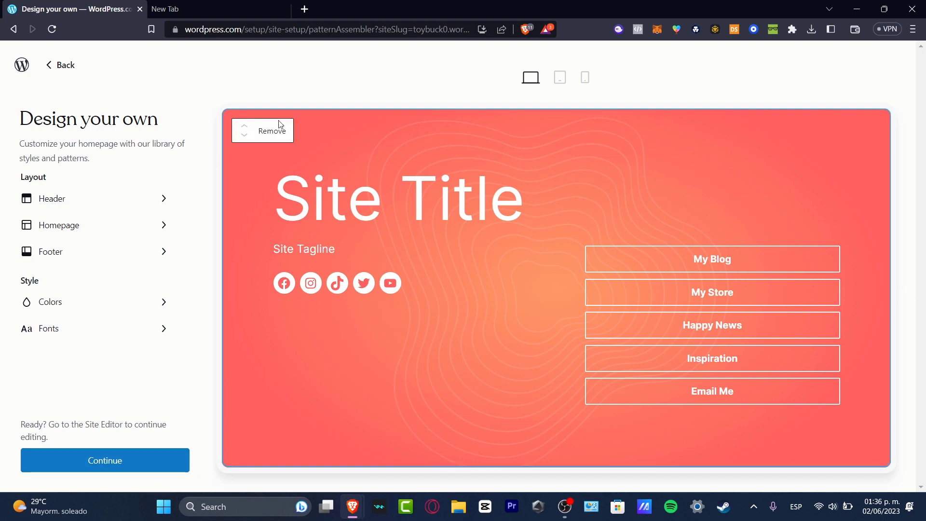
{"action": "left_click", "coordinate": [151, 199]}
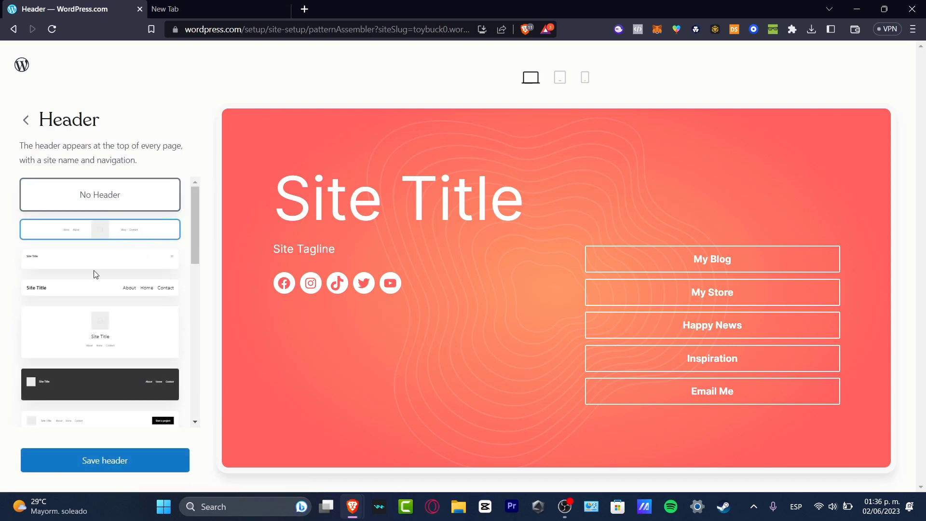
{"action": "left_click", "coordinate": [65, 294]}
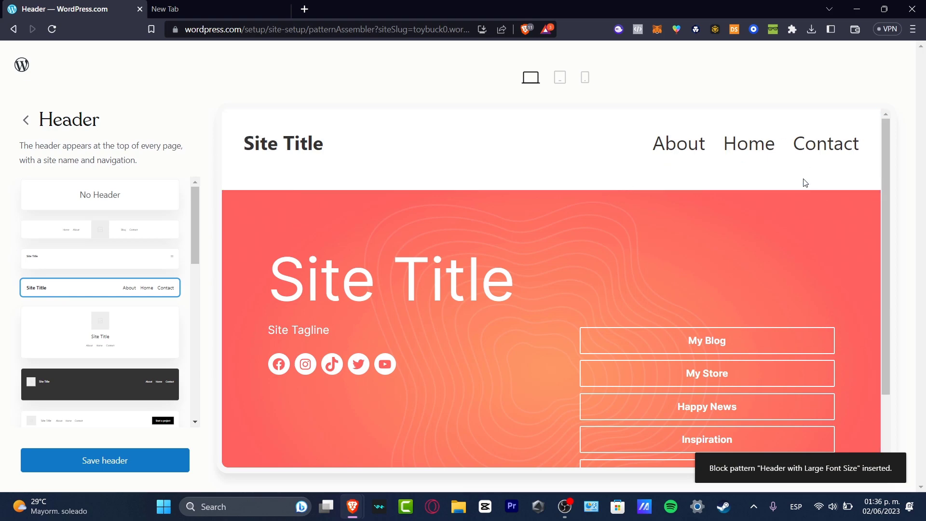
Remove the header and open the Homepage pattern list.
{"action": "left_click", "coordinate": [152, 208]}
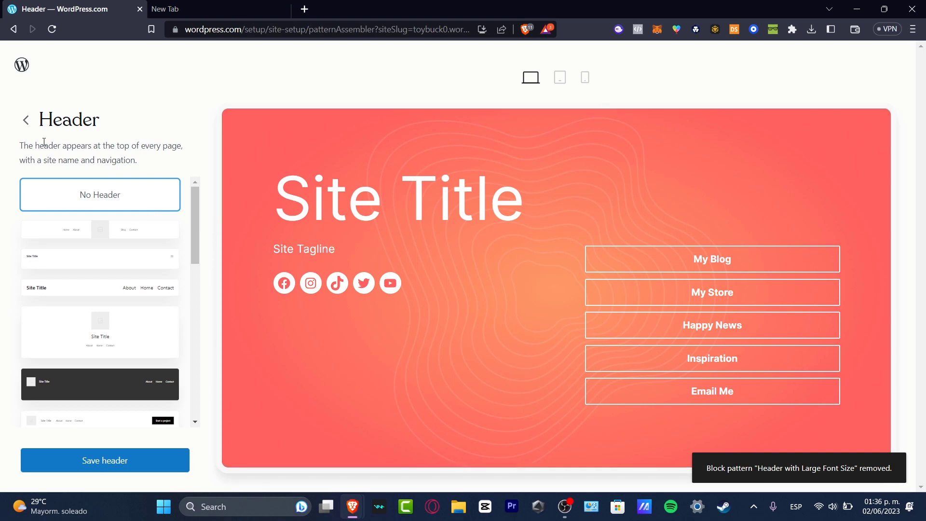
{"action": "left_click", "coordinate": [26, 120]}
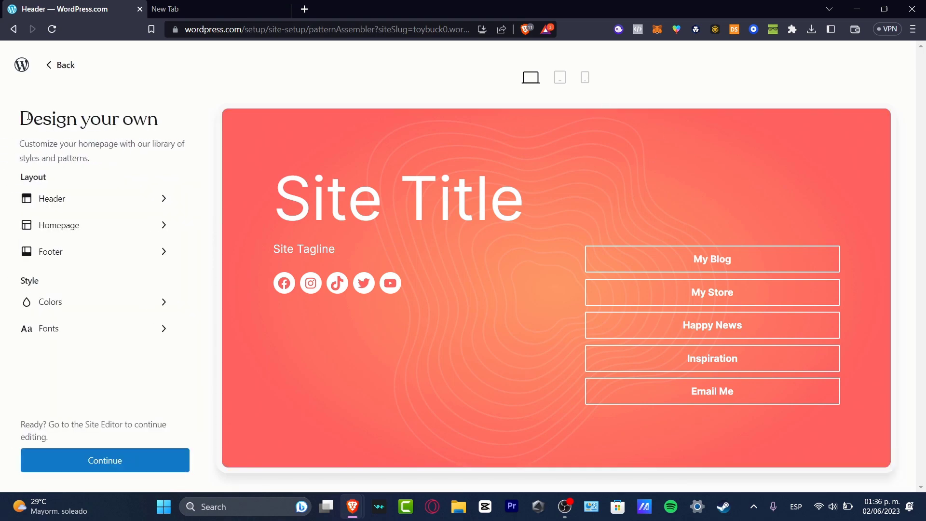
{"action": "left_click", "coordinate": [107, 233]}
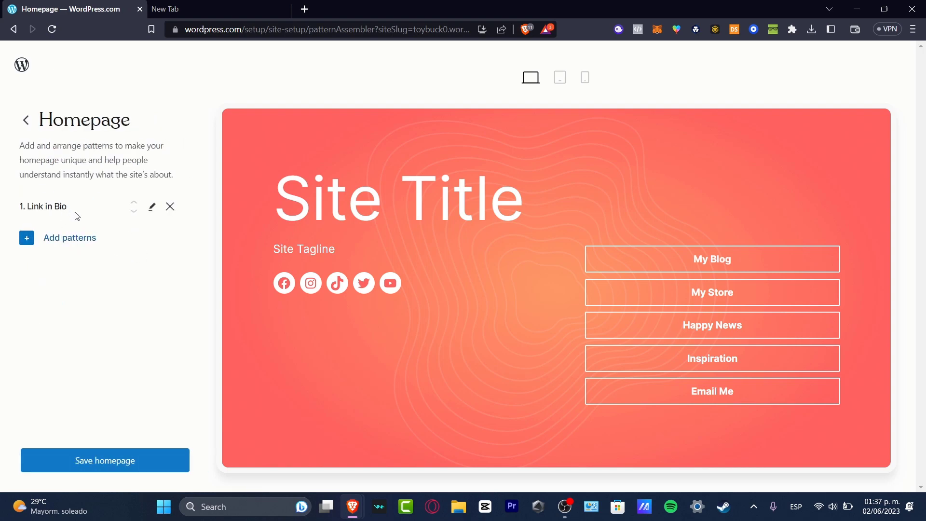
Add the Three Images and Paragraph pattern from Image Gallery to the homepage.
{"action": "left_click", "coordinate": [82, 235]}
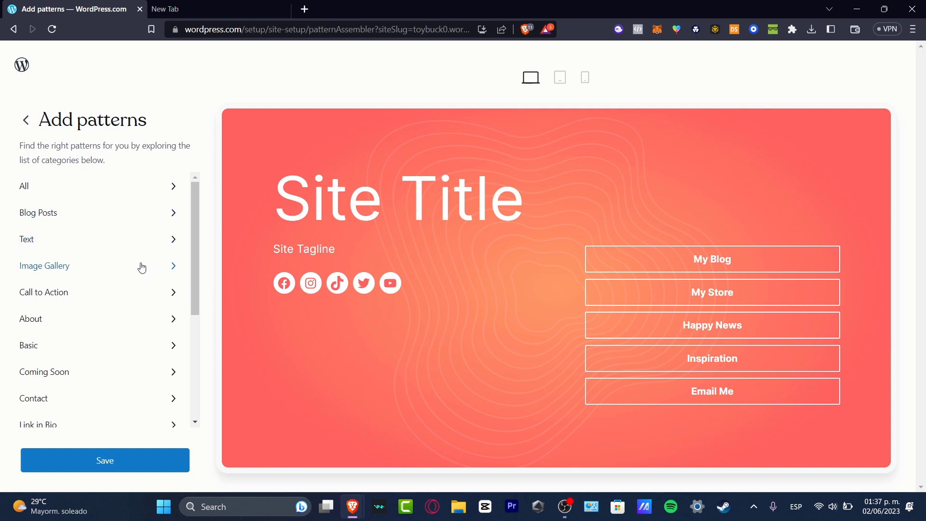
{"action": "left_click", "coordinate": [121, 275]}
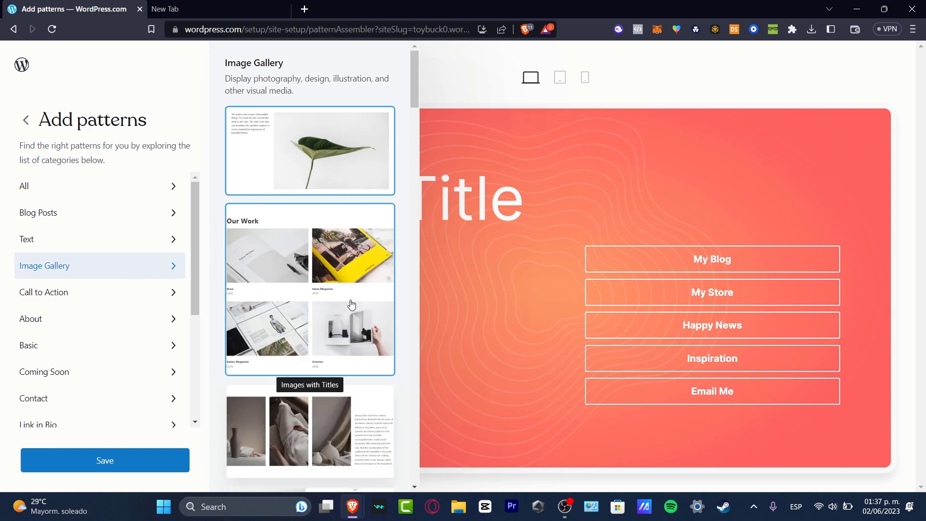
{"action": "scroll", "coordinate": [339, 312], "scroll_direction": "down", "scroll_amount": 4}
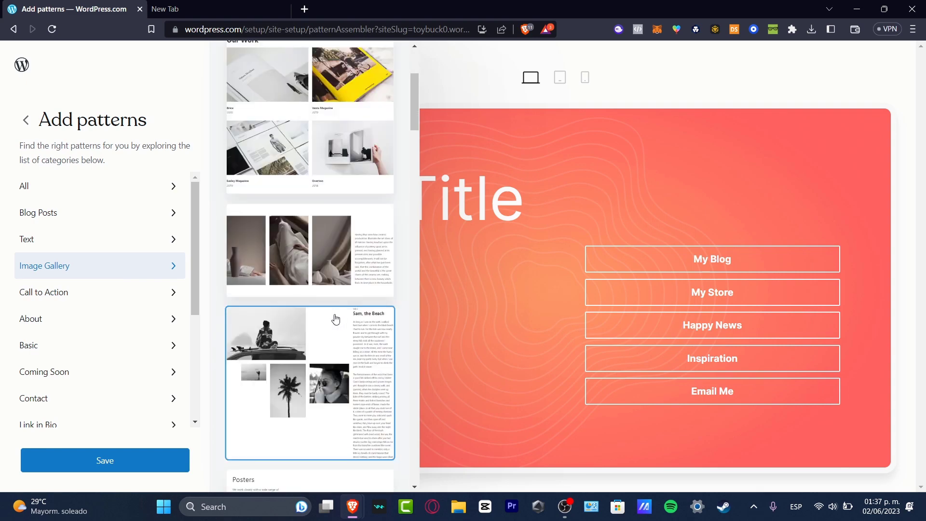
{"action": "left_click", "coordinate": [311, 250]}
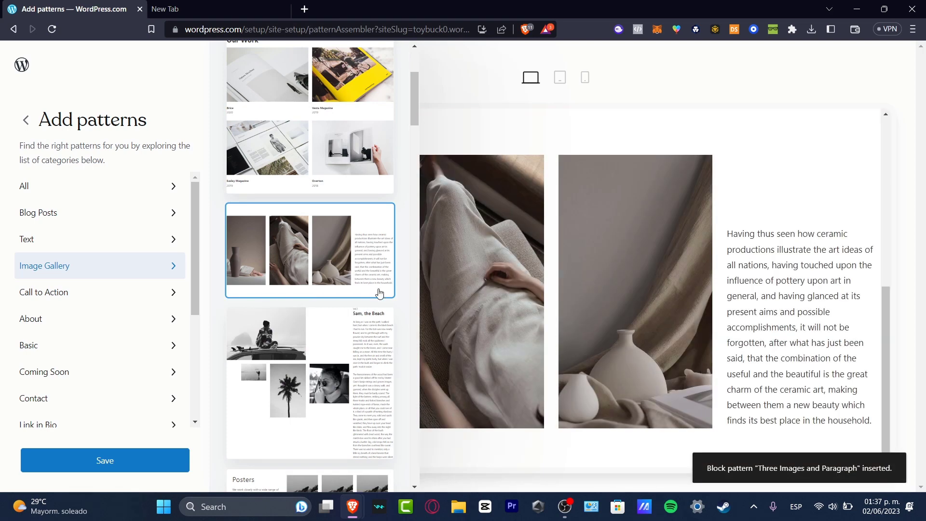
{"action": "mouse_move", "coordinate": [728, 248]}
{"action": "left_click", "coordinate": [611, 296]}
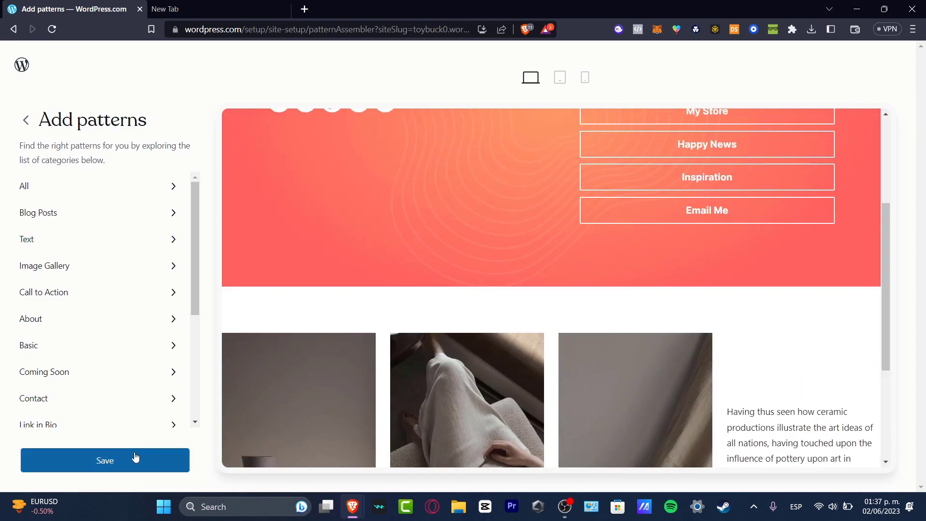
Add the Centered Heading with CTA pattern from Call to Action.
{"action": "mouse_move", "coordinate": [371, 344]}
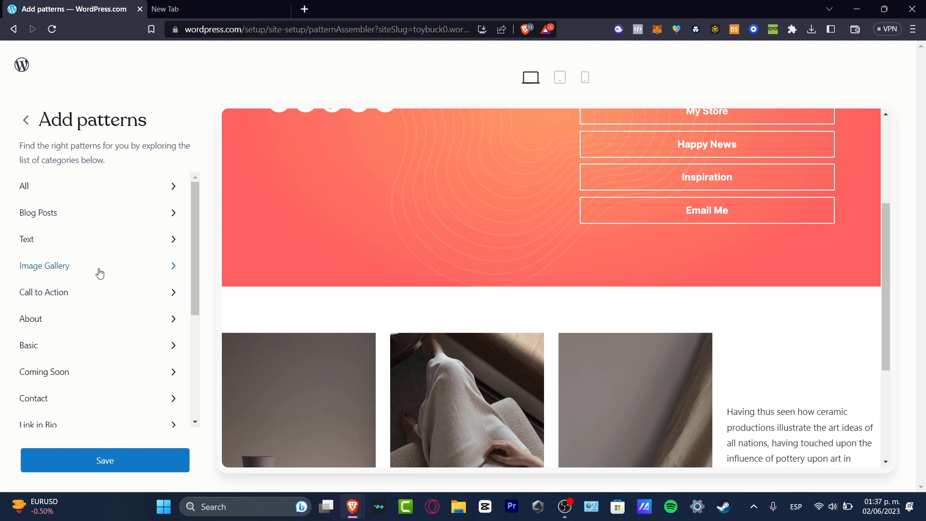
{"action": "left_click", "coordinate": [77, 293]}
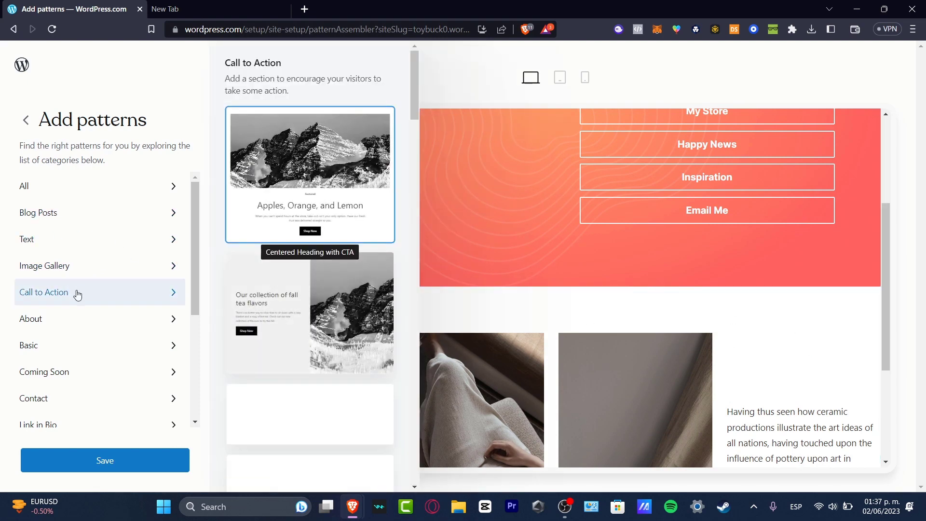
{"action": "left_click", "coordinate": [311, 185]}
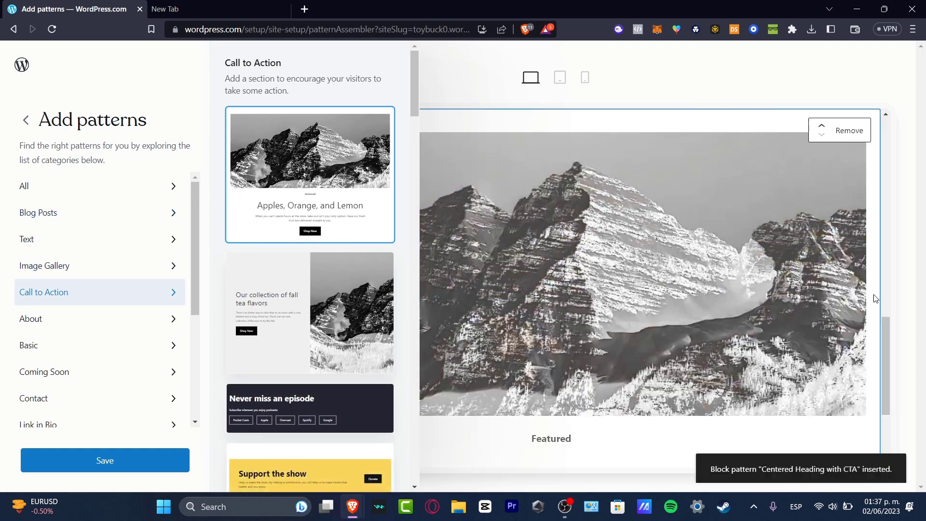
{"action": "left_click", "coordinate": [704, 270]}
Remove the pink Link in Bio: Contours pattern from the homepage.
{"action": "scroll", "coordinate": [725, 288], "scroll_direction": "down", "scroll_amount": 3}
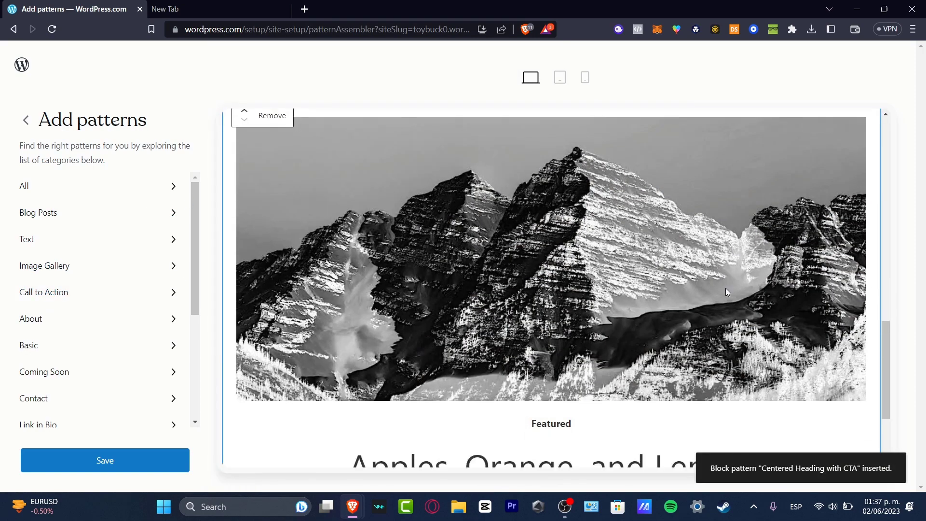
{"action": "scroll", "coordinate": [718, 308], "scroll_direction": "up", "scroll_amount": 6}
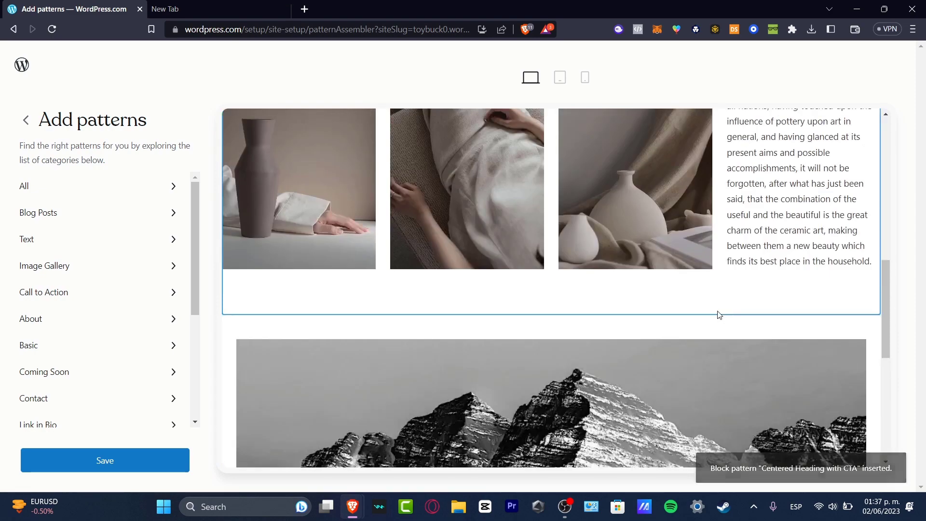
{"action": "scroll", "coordinate": [677, 314], "scroll_direction": "down", "scroll_amount": 4}
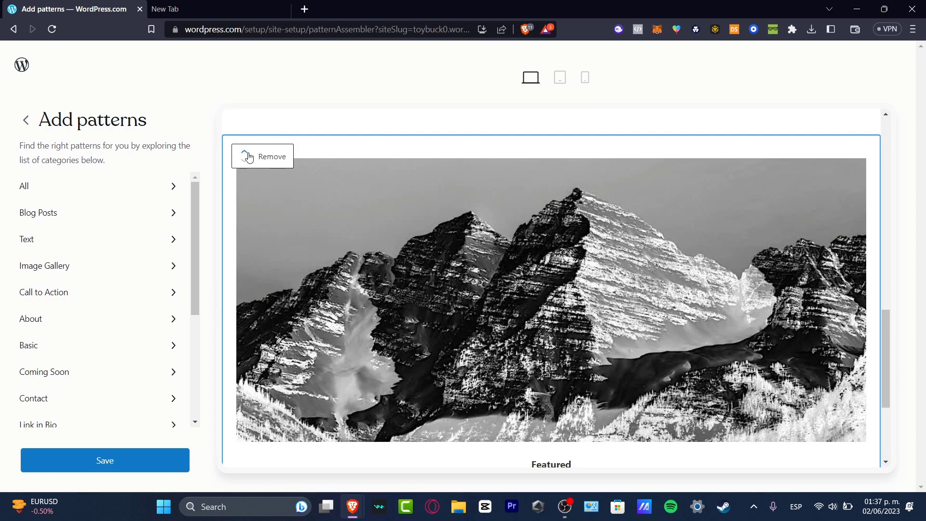
{"action": "scroll", "coordinate": [675, 321], "scroll_direction": "down", "scroll_amount": 4}
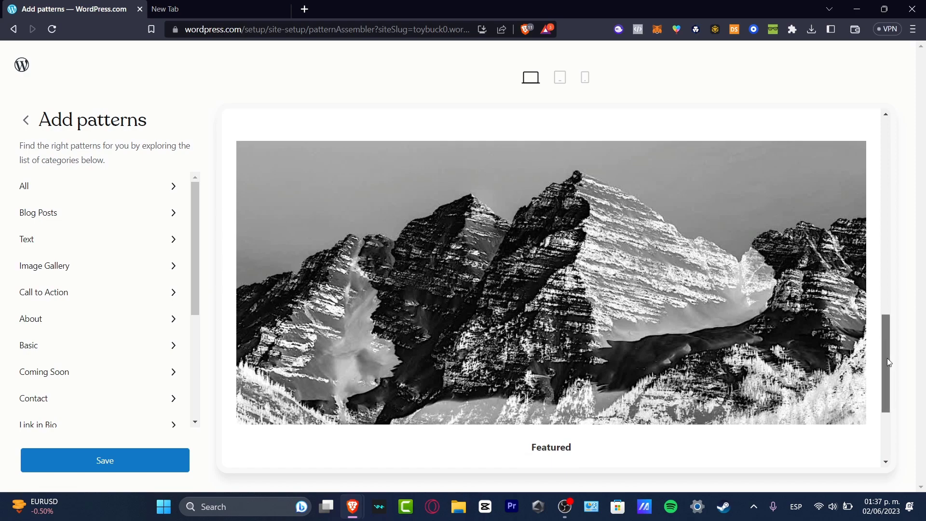
{"action": "scroll", "coordinate": [337, 215], "scroll_direction": "up", "scroll_amount": 3}
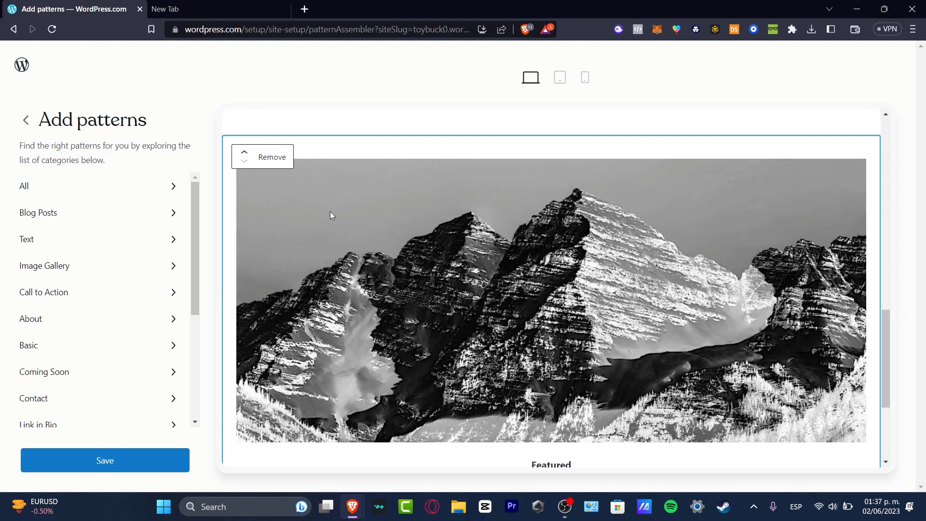
{"action": "scroll", "coordinate": [242, 153], "scroll_direction": "down", "scroll_amount": 1}
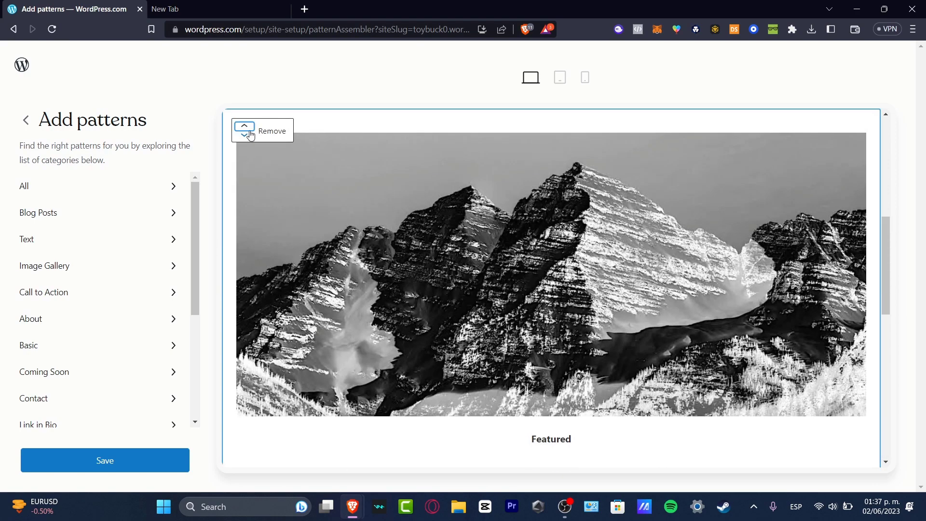
{"action": "scroll", "coordinate": [808, 261], "scroll_direction": "down", "scroll_amount": 8}
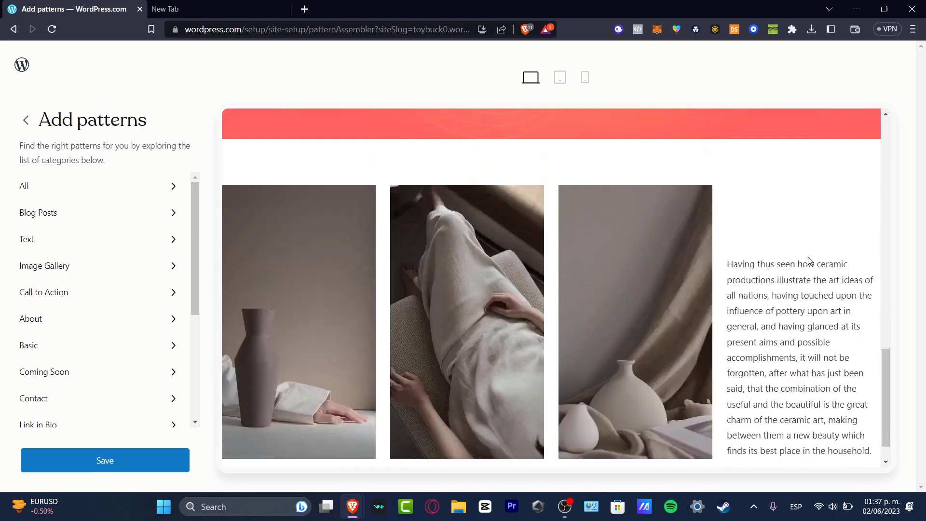
{"action": "scroll", "coordinate": [808, 260], "scroll_direction": "up", "scroll_amount": 5}
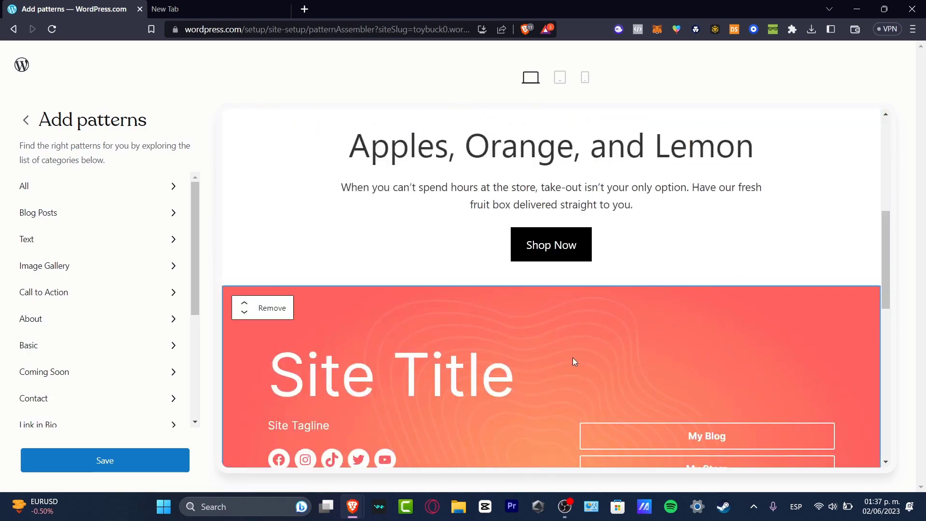
{"action": "left_click", "coordinate": [273, 309]}
{"action": "scroll", "coordinate": [662, 289], "scroll_direction": "up", "scroll_amount": 5}
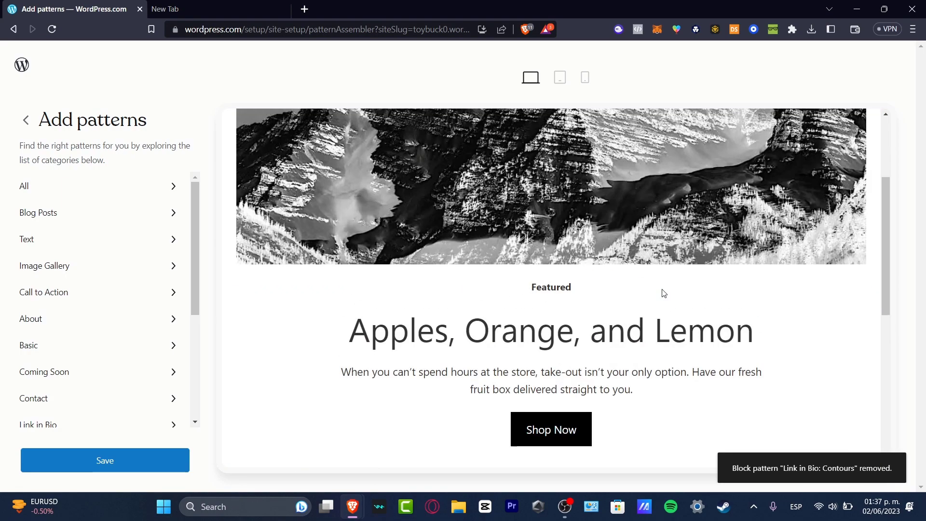
{"action": "scroll", "coordinate": [664, 295], "scroll_direction": "down", "scroll_amount": 3}
{"action": "scroll", "coordinate": [664, 297], "scroll_direction": "down", "scroll_amount": 3}
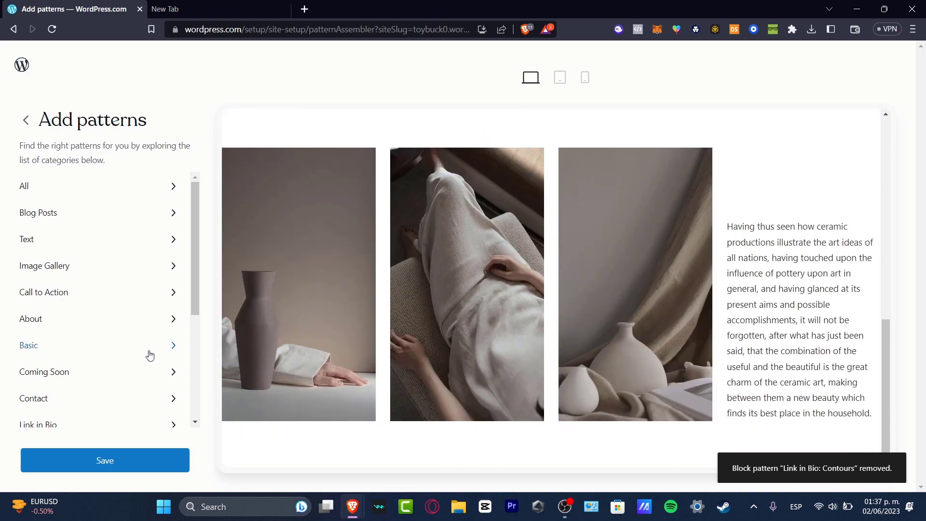
{"action": "scroll", "coordinate": [149, 355], "scroll_direction": "down", "scroll_amount": 4}
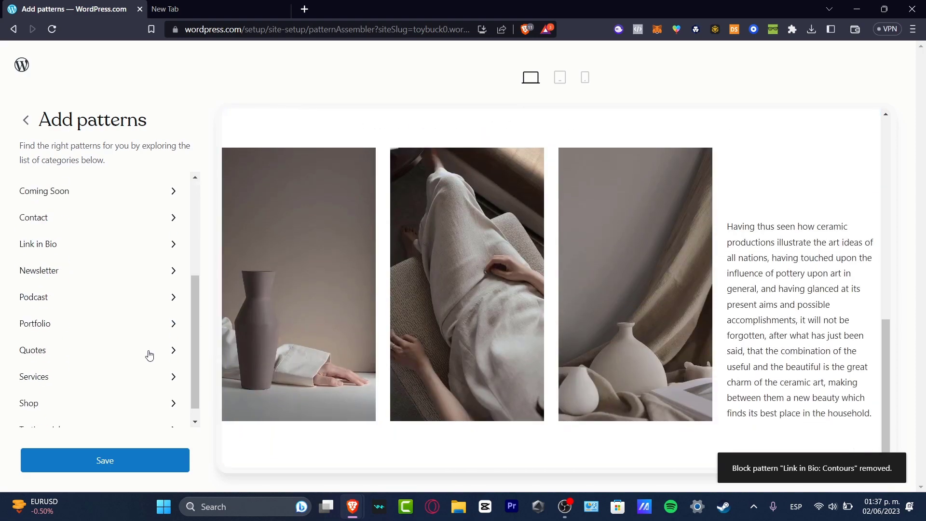
Add the Contact with WhatsApp and Get in touch patterns from the Contact category.
{"action": "left_click", "coordinate": [60, 225]}
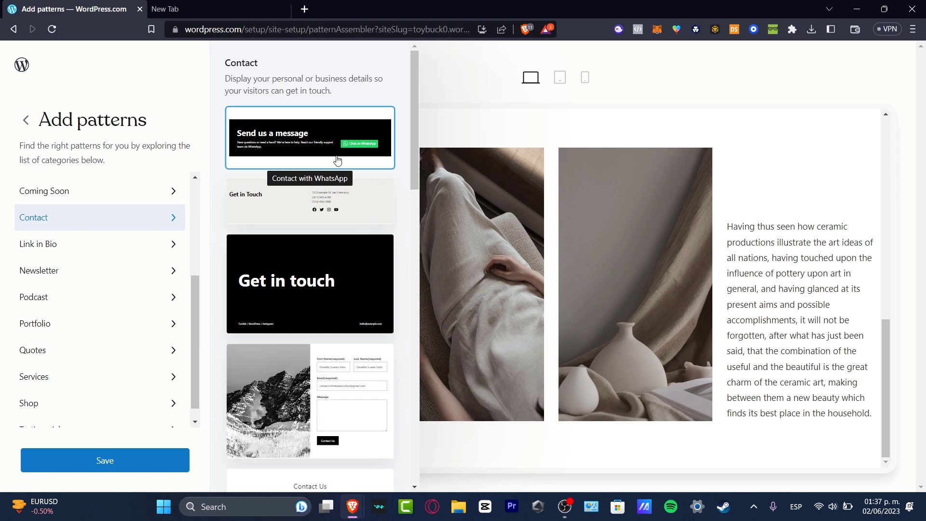
{"action": "left_click", "coordinate": [324, 160]}
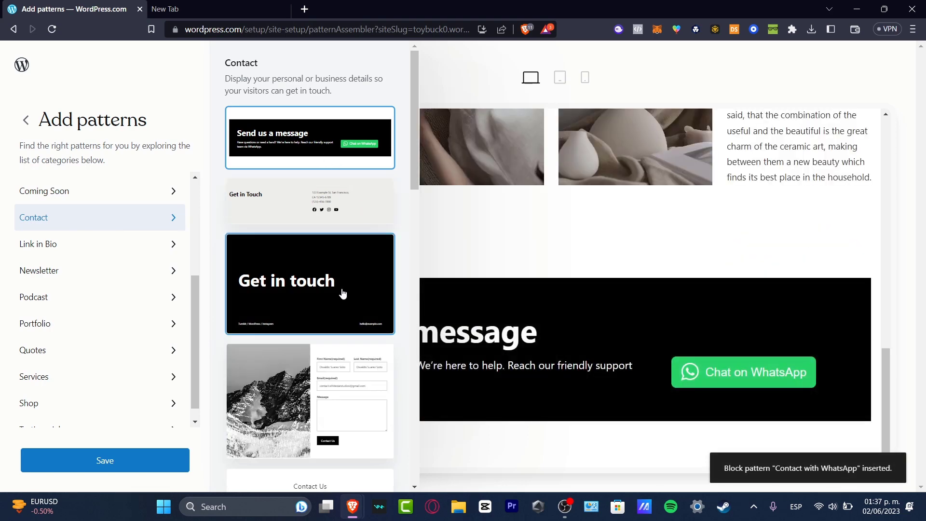
{"action": "left_click", "coordinate": [351, 310]}
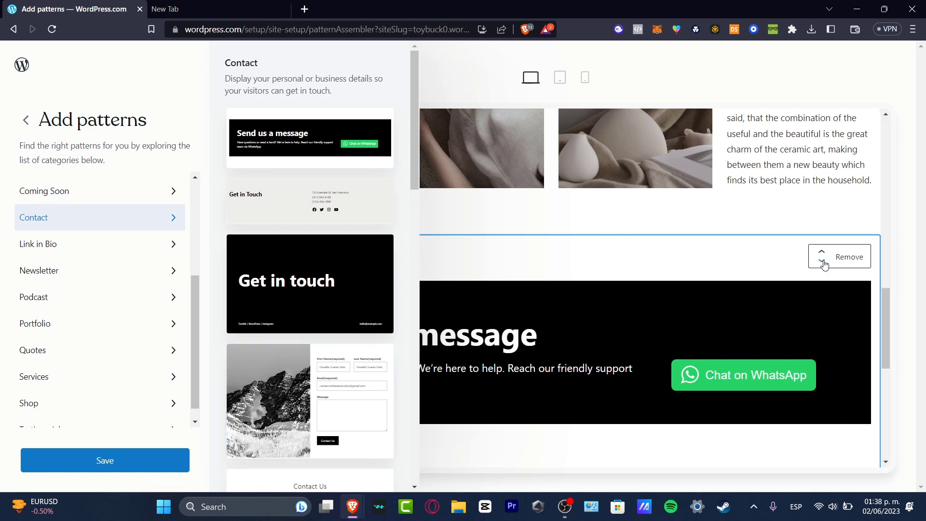
Move the WhatsApp Send us a message section down below Get in touch.
{"action": "left_click", "coordinate": [821, 261]}
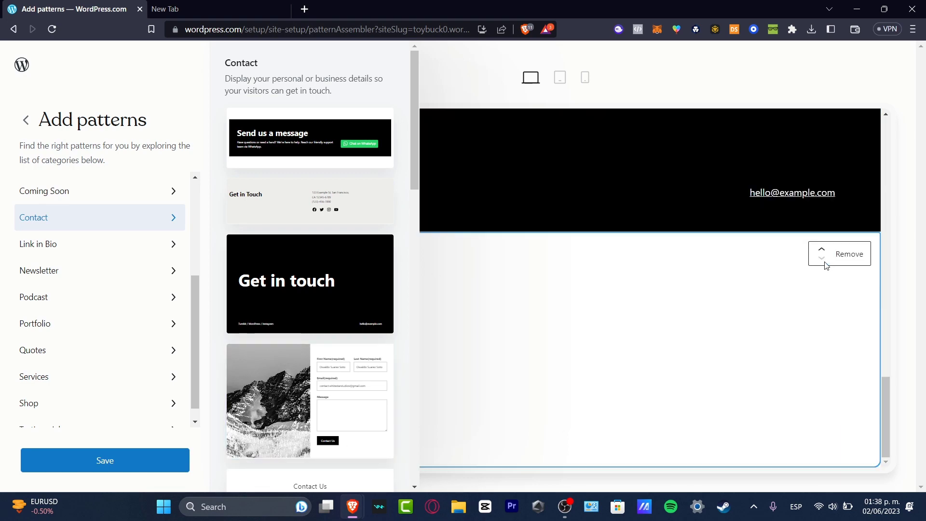
{"action": "scroll", "coordinate": [891, 395], "scroll_direction": "up", "scroll_amount": 1}
{"action": "left_click_drag", "start_coordinate": [893, 391], "coordinate": [885, 280]}
{"action": "scroll", "coordinate": [328, 366], "scroll_direction": "down", "scroll_amount": 5}
{"action": "scroll", "coordinate": [330, 367], "scroll_direction": "down", "scroll_amount": 6}
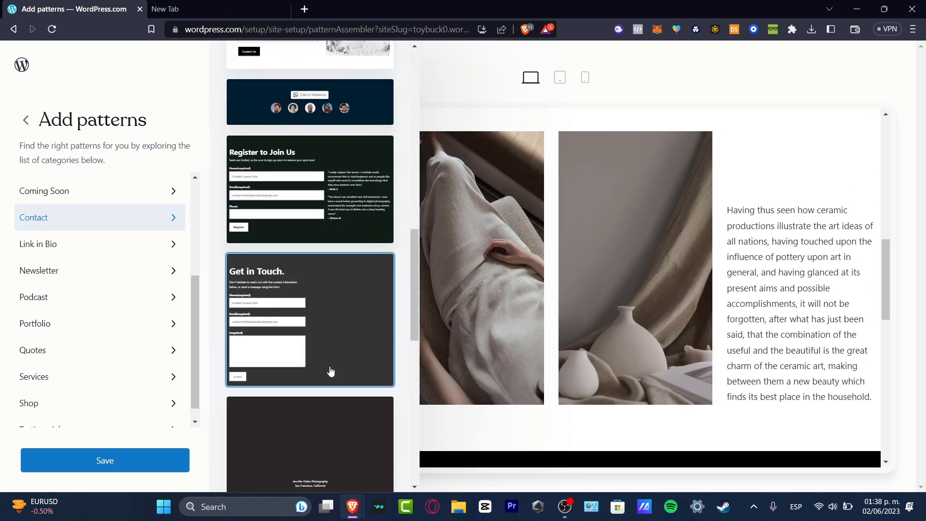
{"action": "scroll", "coordinate": [337, 217], "scroll_direction": "down", "scroll_amount": 6}
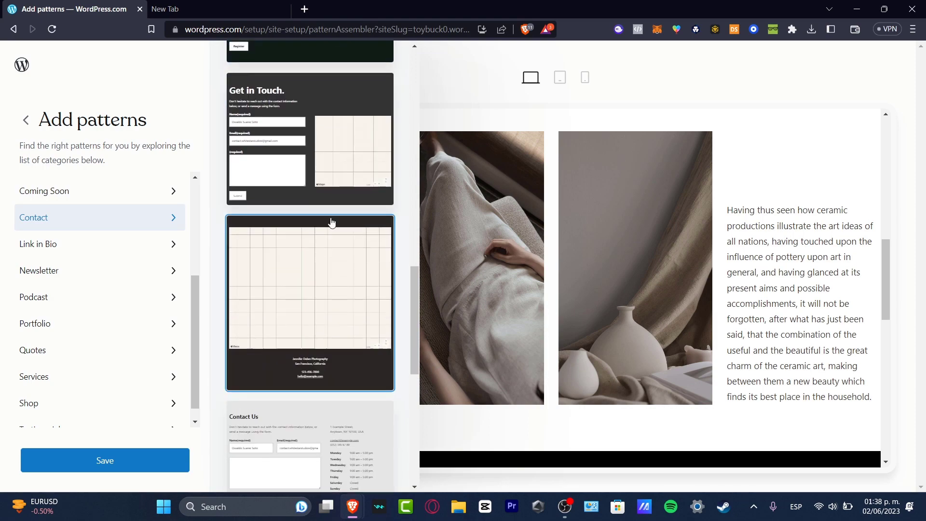
{"action": "scroll", "coordinate": [326, 260], "scroll_direction": "down", "scroll_amount": 2}
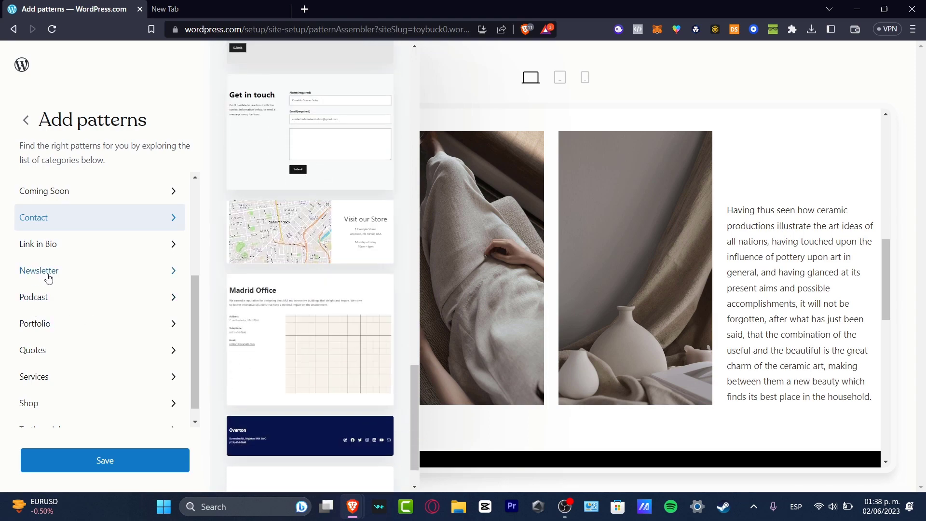
{"action": "scroll", "coordinate": [65, 322], "scroll_direction": "down", "scroll_amount": 1}
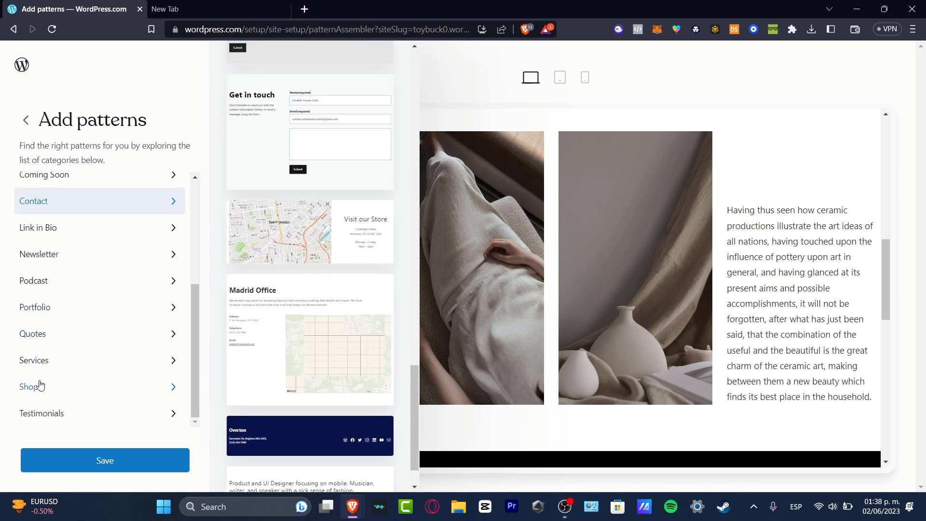
Add the Shop 'Product with price and buy button' pattern ($67 Paint and Sip) and move it up.
{"action": "left_click", "coordinate": [24, 389]}
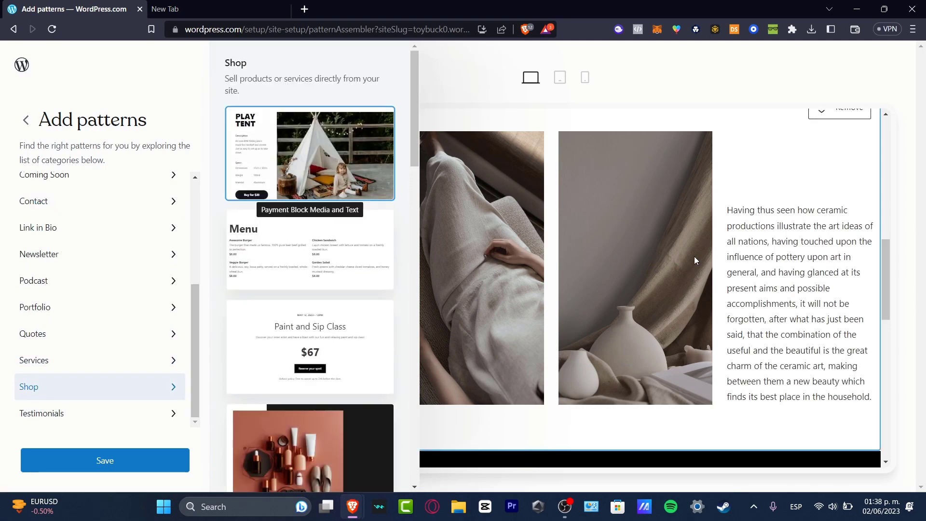
{"action": "scroll", "coordinate": [694, 258], "scroll_direction": "up", "scroll_amount": 10}
{"action": "scroll", "coordinate": [689, 263], "scroll_direction": "down", "scroll_amount": 4}
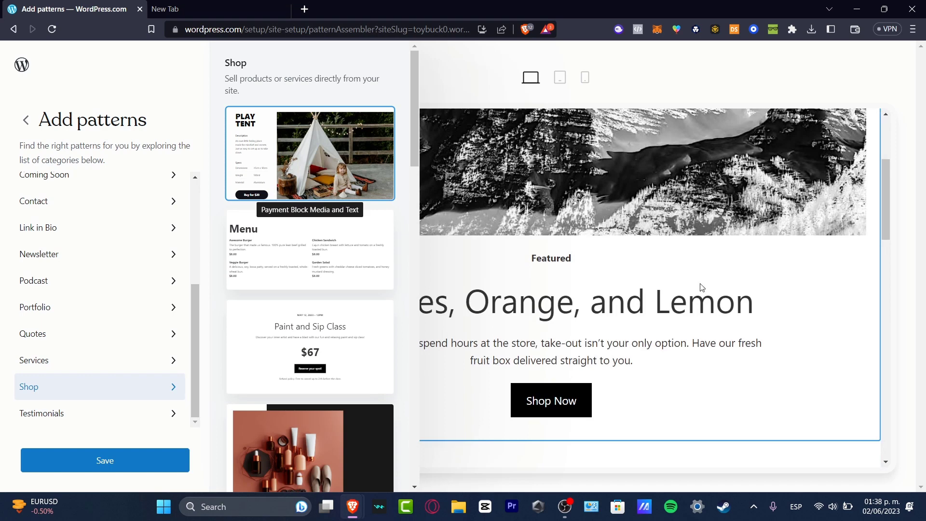
{"action": "scroll", "coordinate": [654, 319], "scroll_direction": "down", "scroll_amount": 4}
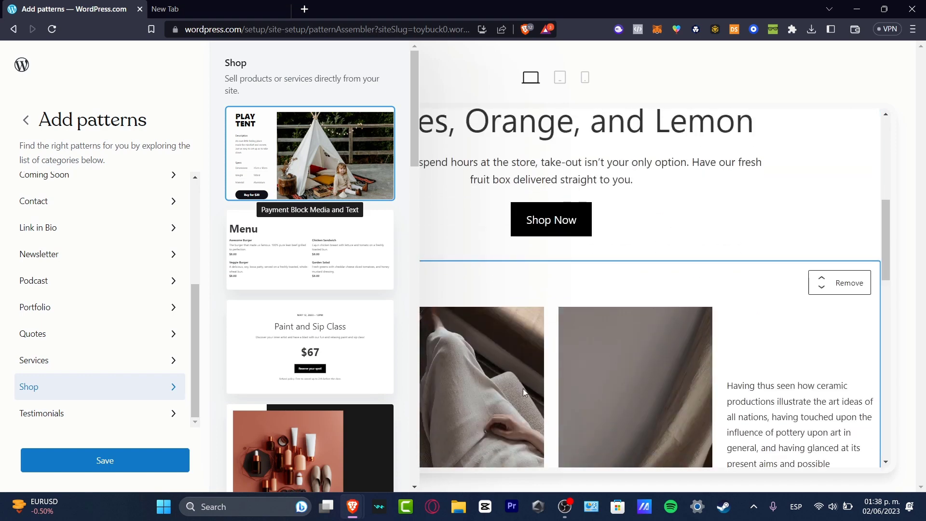
{"action": "left_click", "coordinate": [311, 371]}
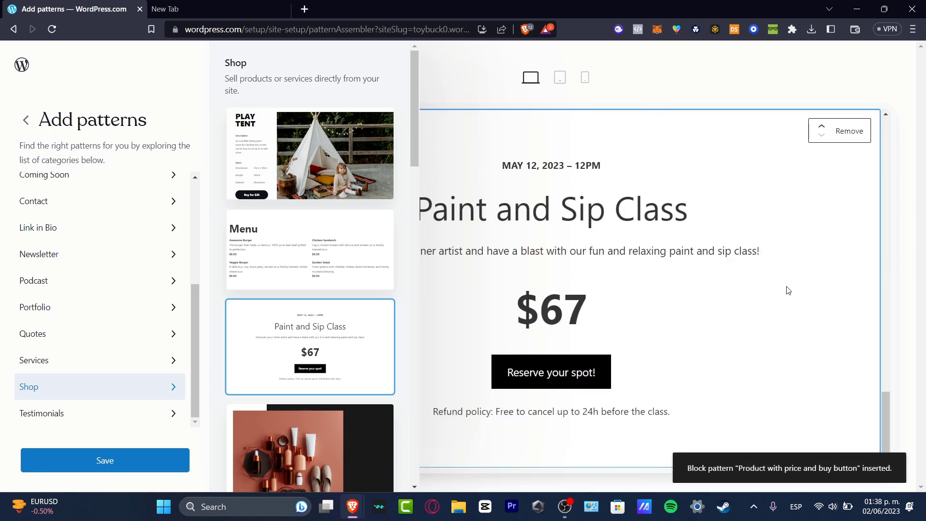
{"action": "left_click", "coordinate": [883, 401]}
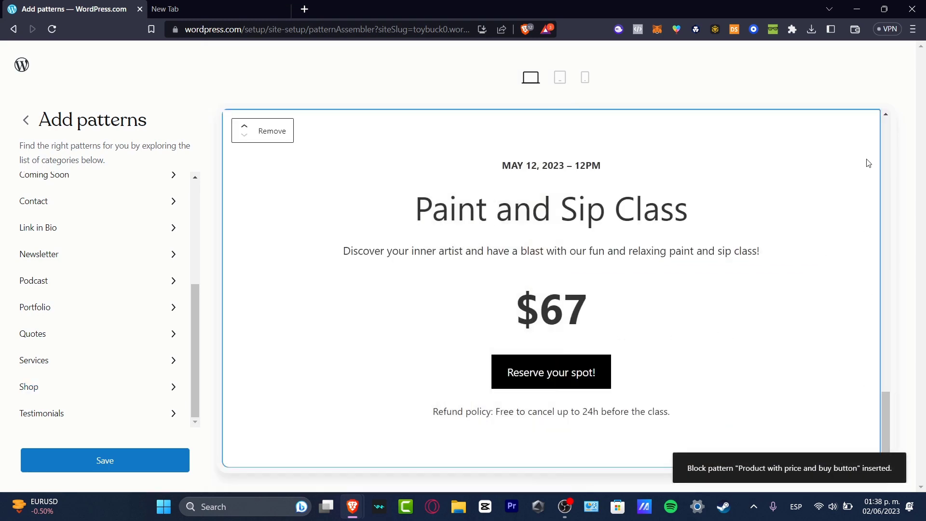
{"action": "left_click", "coordinate": [247, 130]}
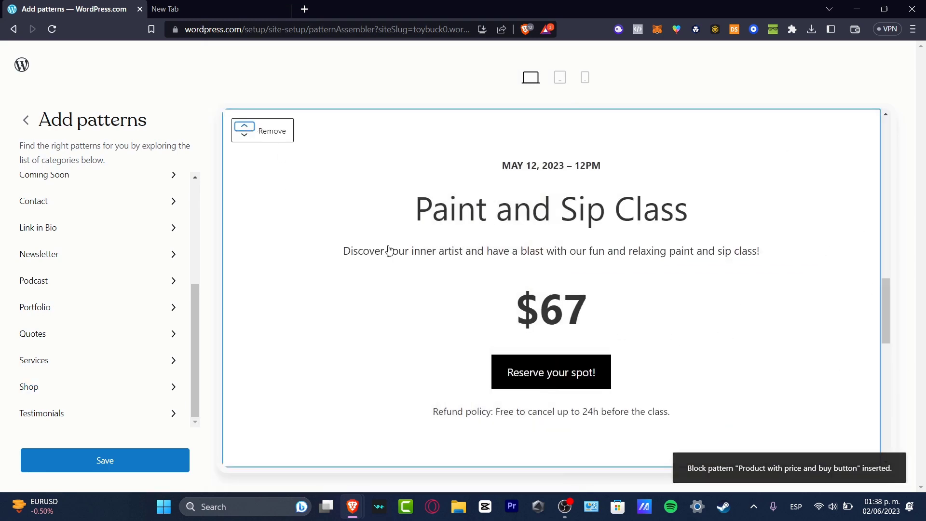
{"action": "scroll", "coordinate": [559, 364], "scroll_direction": "down", "scroll_amount": 10}
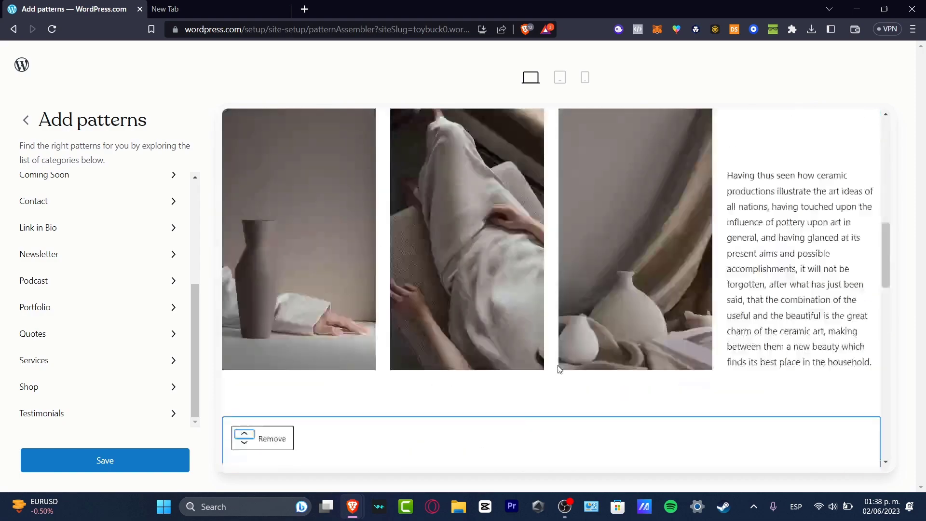
Remove the Get in touch and Three Images and Paragraph patterns from the homepage.
{"action": "scroll", "coordinate": [558, 365], "scroll_direction": "down", "scroll_amount": 10}
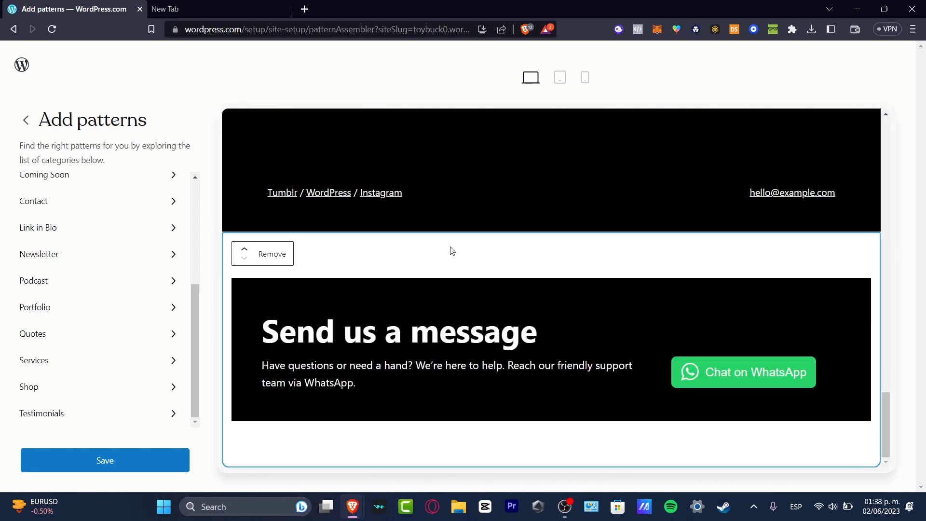
{"action": "scroll", "coordinate": [503, 267], "scroll_direction": "up", "scroll_amount": 4}
{"action": "scroll", "coordinate": [512, 329], "scroll_direction": "up", "scroll_amount": 3}
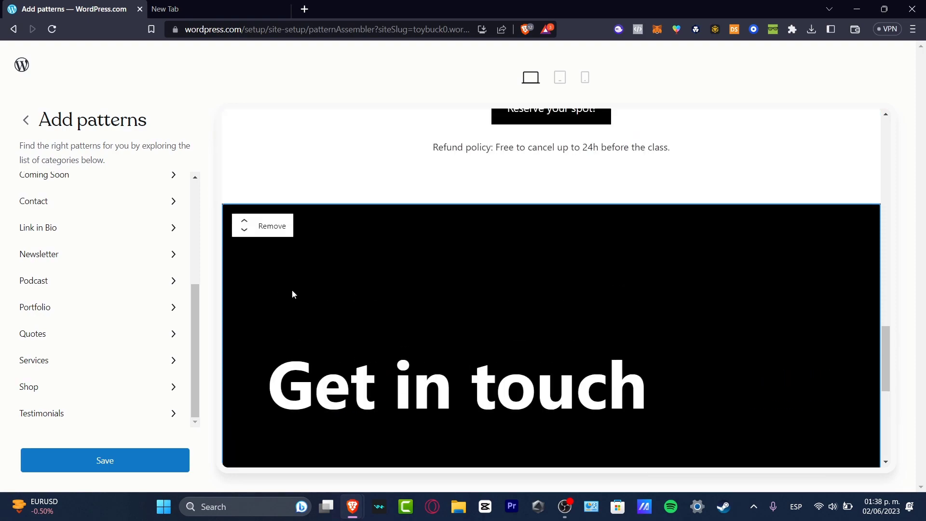
{"action": "left_click", "coordinate": [276, 235]}
{"action": "scroll", "coordinate": [462, 282], "scroll_direction": "up", "scroll_amount": 6}
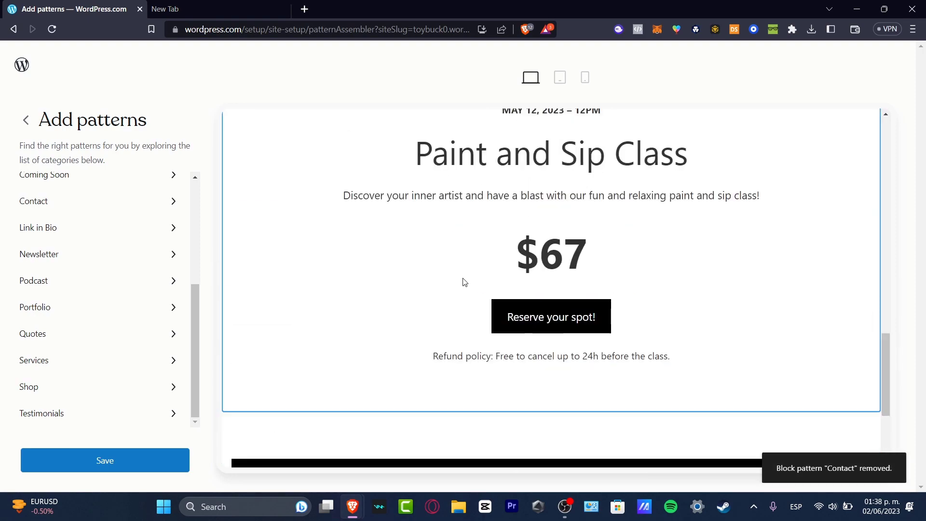
{"action": "scroll", "coordinate": [464, 282], "scroll_direction": "up", "scroll_amount": 5}
{"action": "scroll", "coordinate": [465, 282], "scroll_direction": "down", "scroll_amount": 3}
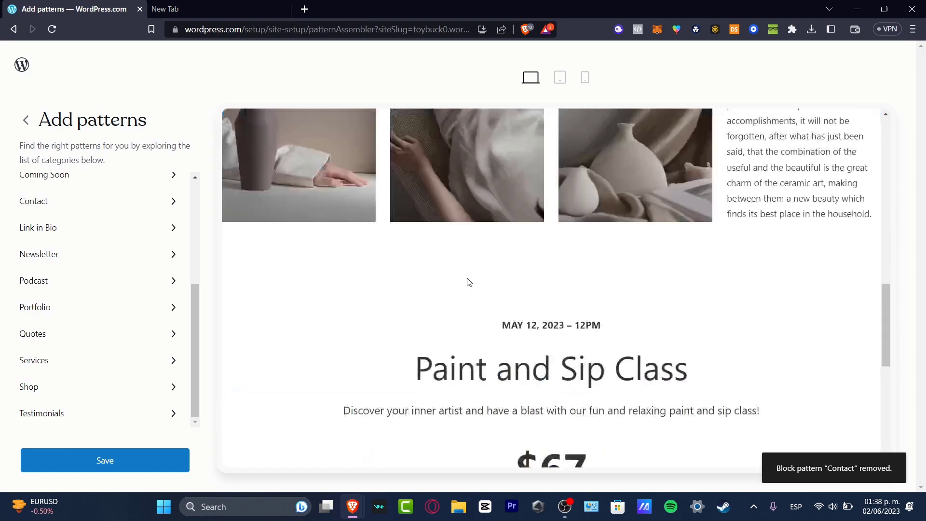
{"action": "scroll", "coordinate": [467, 282], "scroll_direction": "up", "scroll_amount": 3}
{"action": "scroll", "coordinate": [468, 282], "scroll_direction": "up", "scroll_amount": 2}
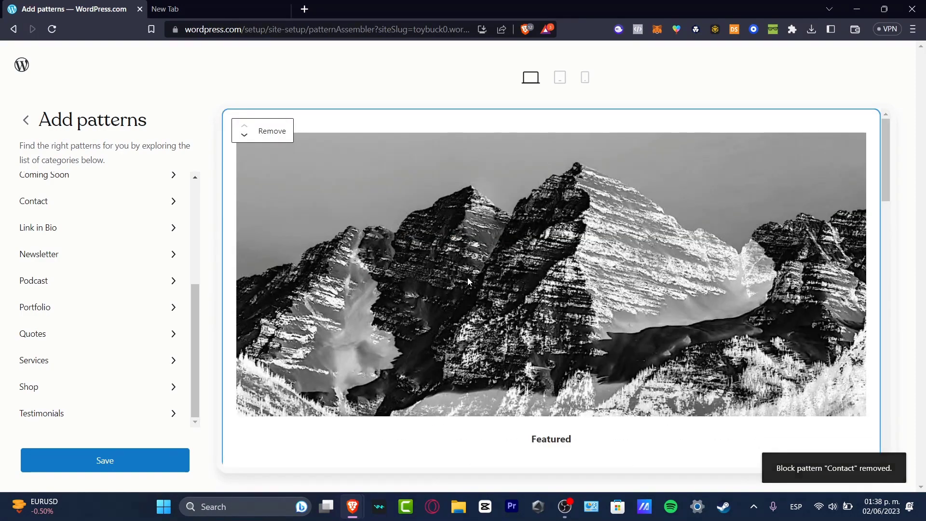
{"action": "scroll", "coordinate": [452, 281], "scroll_direction": "down", "scroll_amount": 5}
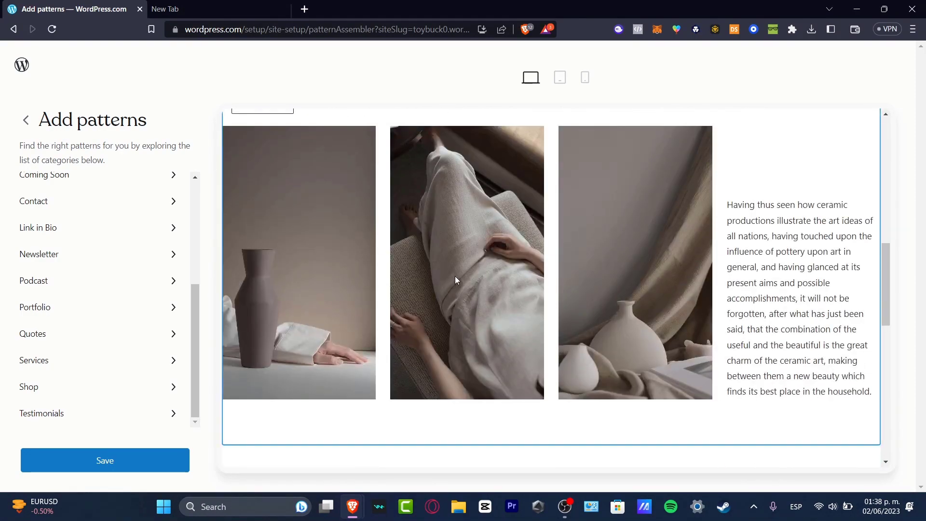
{"action": "scroll", "coordinate": [455, 276], "scroll_direction": "up", "scroll_amount": 4}
{"action": "left_click", "coordinate": [278, 284]}
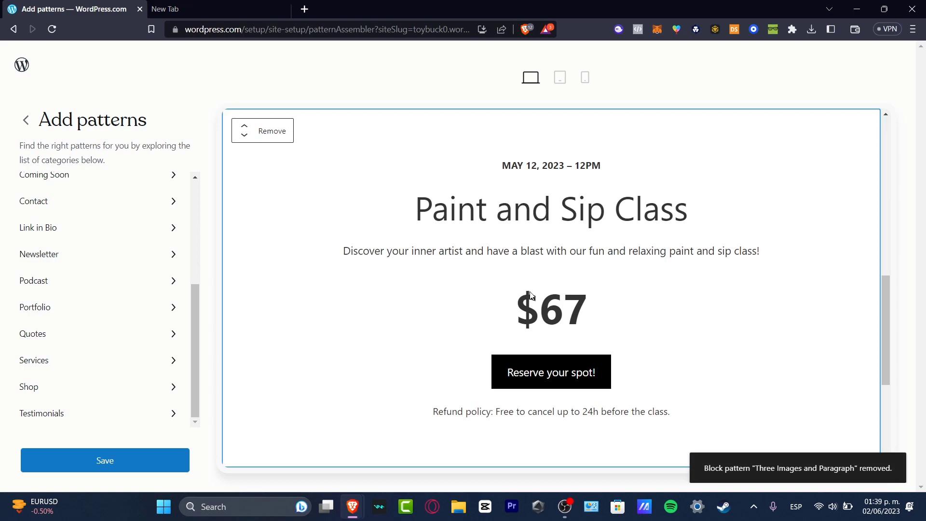
Remove the Paint and Sip Class product pattern.
{"action": "scroll", "coordinate": [530, 290], "scroll_direction": "up", "scroll_amount": 8}
{"action": "scroll", "coordinate": [530, 290], "scroll_direction": "down", "scroll_amount": 5}
{"action": "mouse_move", "coordinate": [486, 319]}
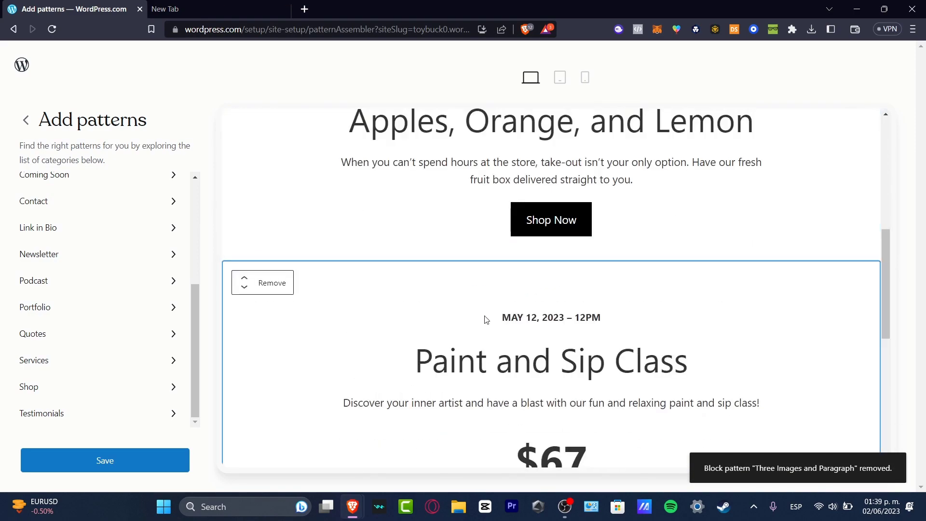
{"action": "scroll", "coordinate": [484, 319], "scroll_direction": "down", "scroll_amount": 4}
{"action": "scroll", "coordinate": [379, 320], "scroll_direction": "down", "scroll_amount": 4}
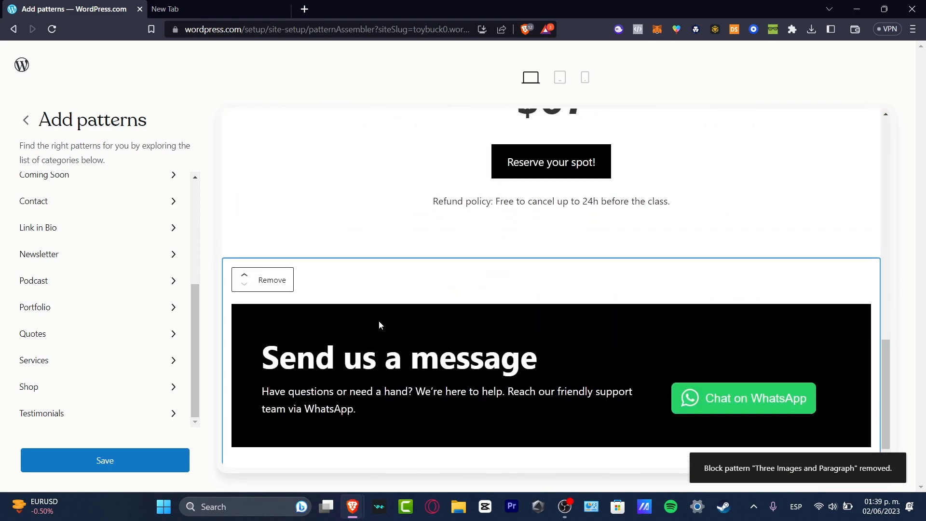
{"action": "scroll", "coordinate": [552, 311], "scroll_direction": "up", "scroll_amount": 7}
{"action": "scroll", "coordinate": [552, 313], "scroll_direction": "up", "scroll_amount": 9}
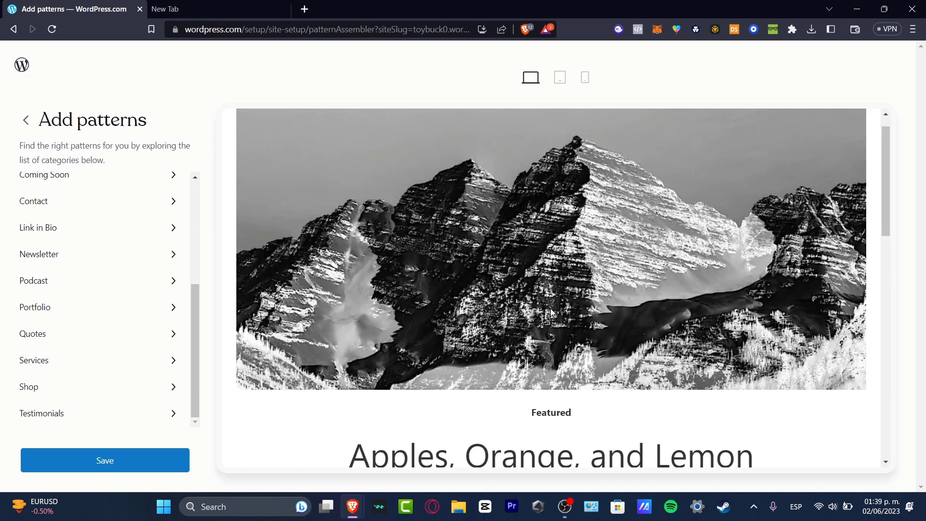
{"action": "scroll", "coordinate": [599, 454], "scroll_direction": "down", "scroll_amount": 4}
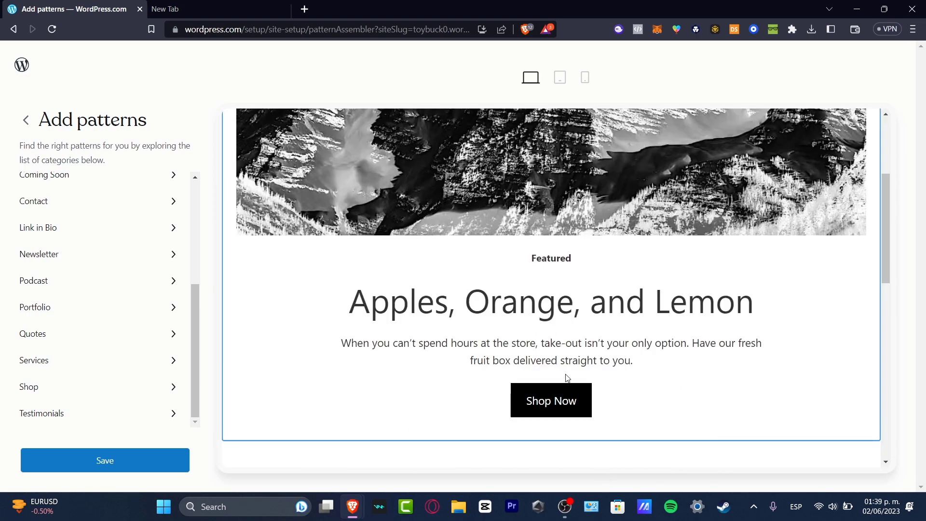
{"action": "scroll", "coordinate": [573, 346], "scroll_direction": "down", "scroll_amount": 4}
{"action": "left_click", "coordinate": [282, 293]}
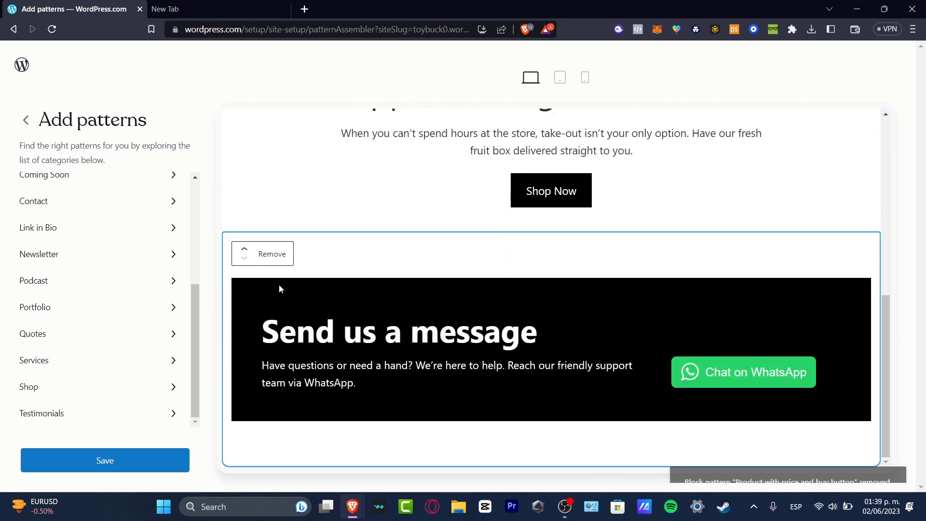
Save the homepage with the Apples, Orange, and Lemon and WhatsApp sections.
{"action": "scroll", "coordinate": [600, 331], "scroll_direction": "up", "scroll_amount": 7}
{"action": "scroll", "coordinate": [599, 331], "scroll_direction": "down", "scroll_amount": 7}
{"action": "scroll", "coordinate": [600, 331], "scroll_direction": "up", "scroll_amount": 7}
{"action": "scroll", "coordinate": [601, 334], "scroll_direction": "down", "scroll_amount": 7}
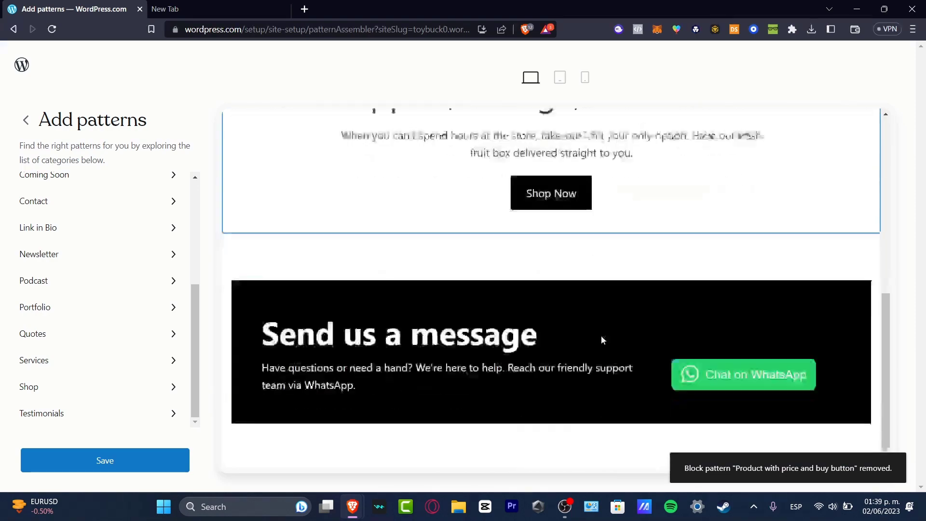
{"action": "scroll", "coordinate": [603, 338], "scroll_direction": "up", "scroll_amount": 7}
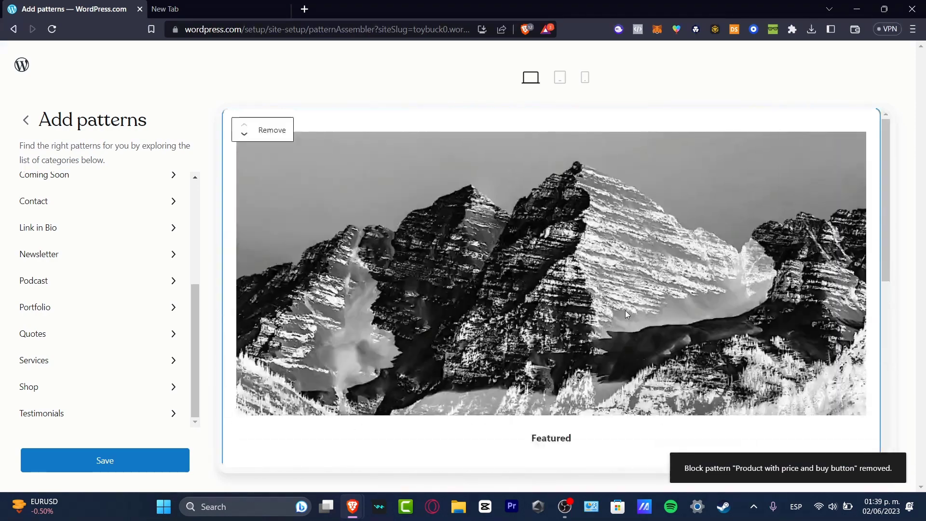
{"action": "scroll", "coordinate": [624, 310], "scroll_direction": "down", "scroll_amount": 7}
{"action": "left_click", "coordinate": [139, 462]}
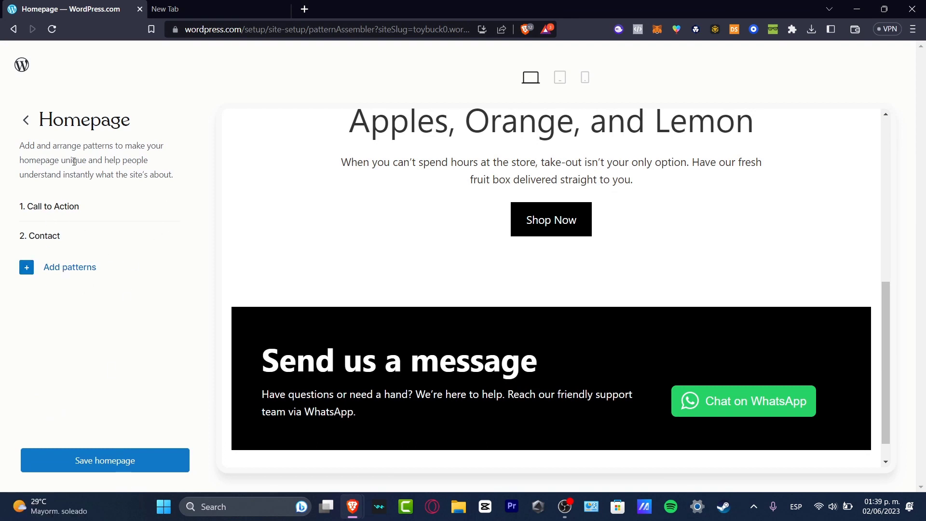
Set the footer to 'Footer with Newsletter Subscription Form' and save it.
{"action": "left_click", "coordinate": [28, 120]}
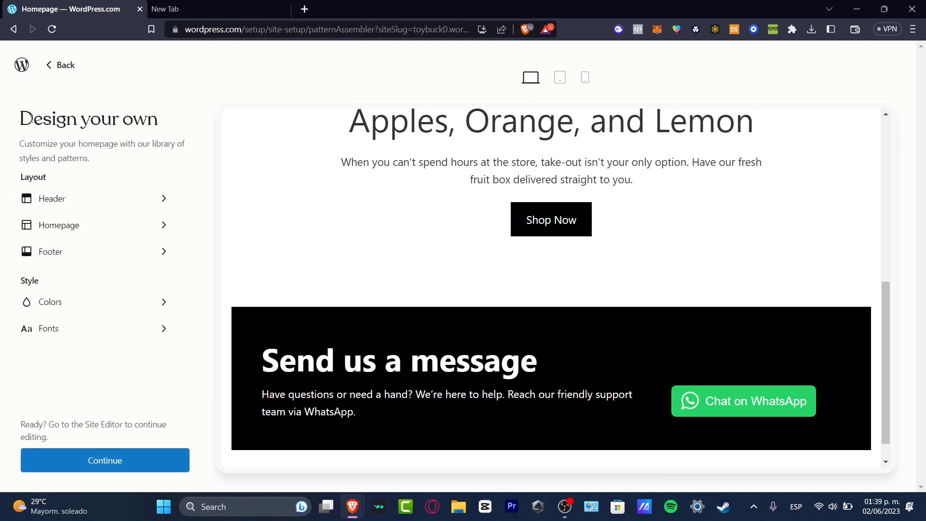
{"action": "left_click", "coordinate": [109, 257]}
{"action": "left_click", "coordinate": [179, 241]}
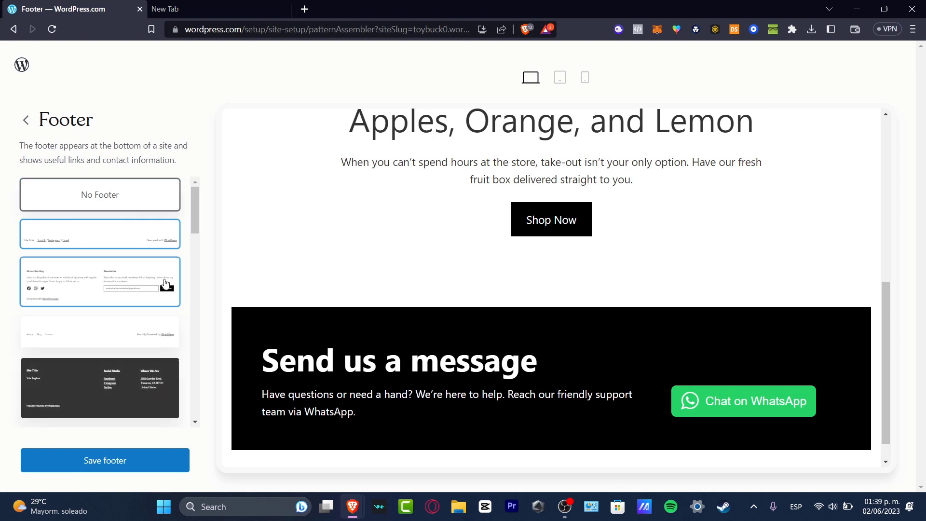
{"action": "left_click", "coordinate": [103, 301]}
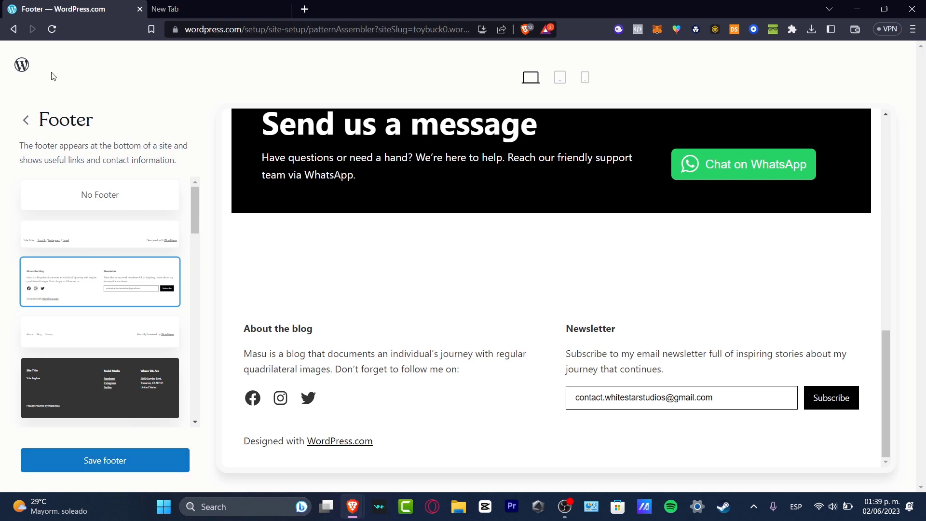
{"action": "left_click", "coordinate": [123, 462]}
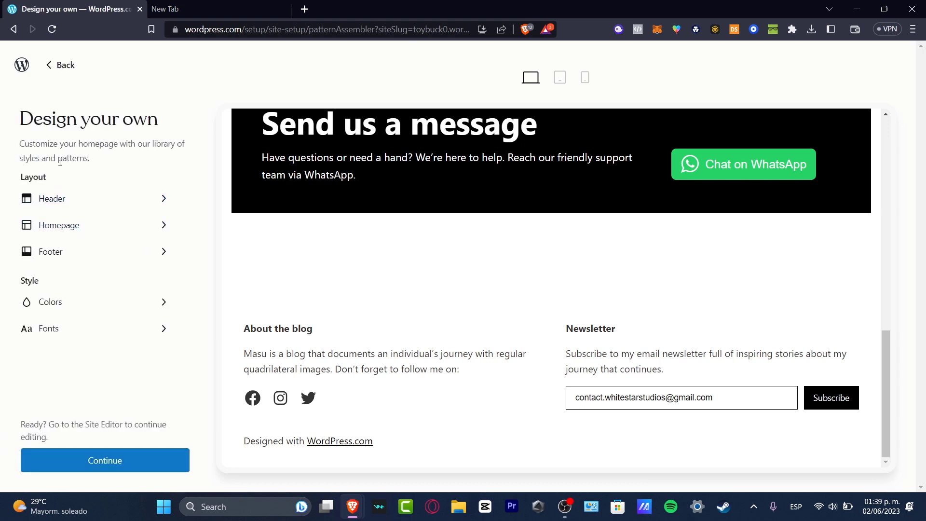
{"action": "left_click", "coordinate": [46, 300]}
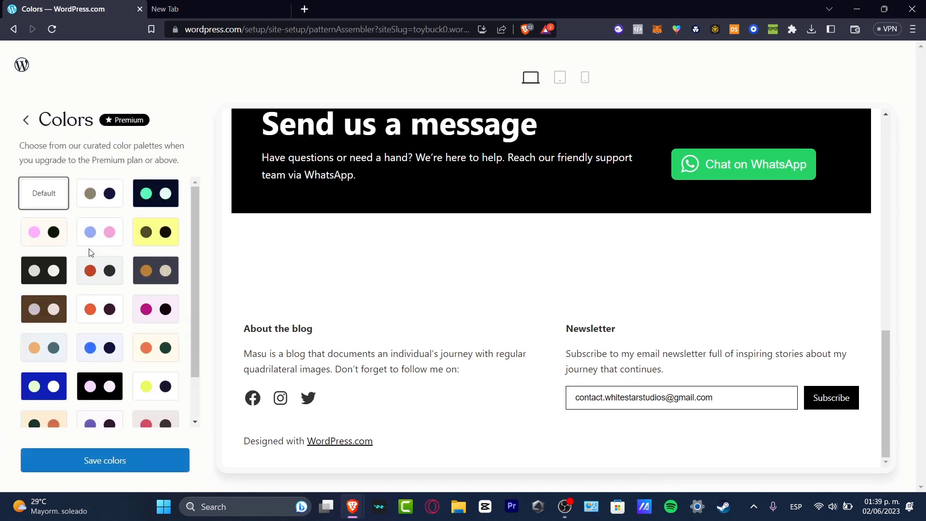
{"action": "scroll", "coordinate": [142, 296], "scroll_direction": "down", "scroll_amount": 1}
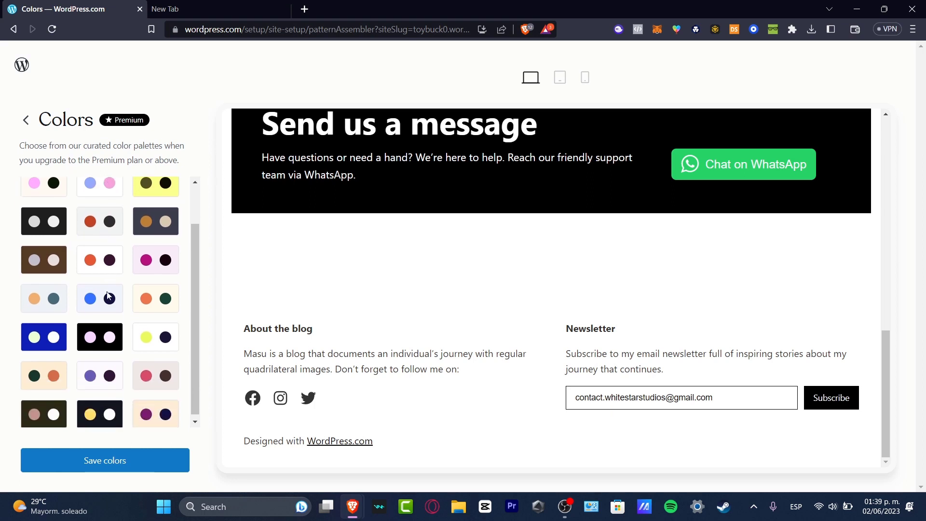
{"action": "left_click", "coordinate": [101, 403]}
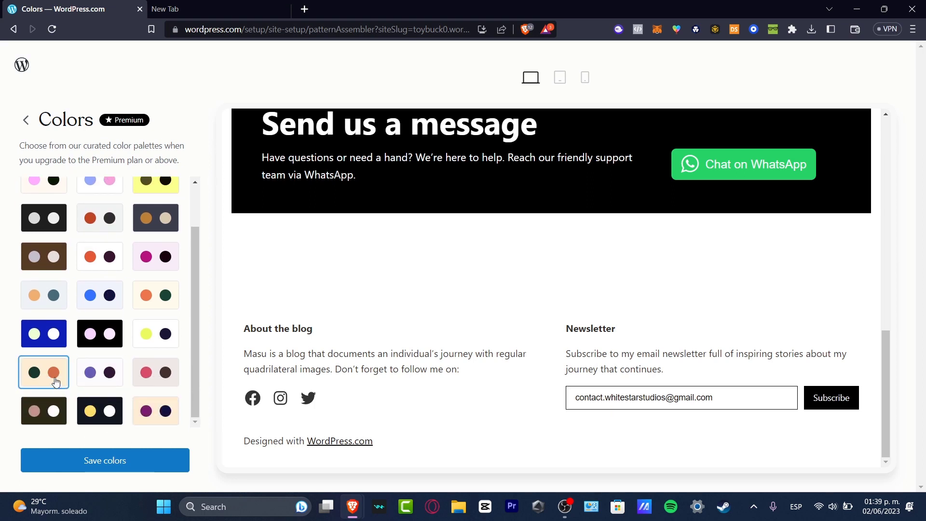
{"action": "scroll", "coordinate": [137, 381], "scroll_direction": "up", "scroll_amount": 1}
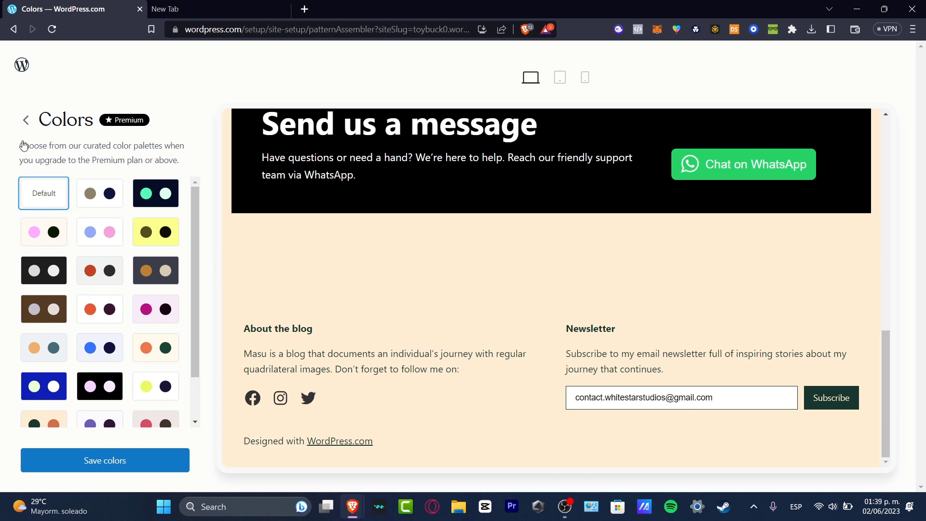
{"action": "left_click", "coordinate": [26, 122]}
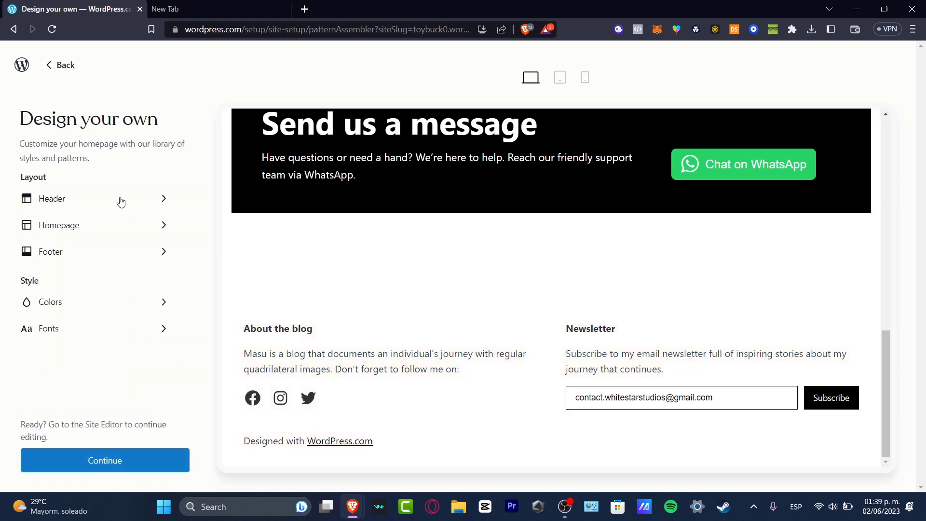
{"action": "left_click", "coordinate": [74, 326]}
{"action": "left_click", "coordinate": [27, 121]}
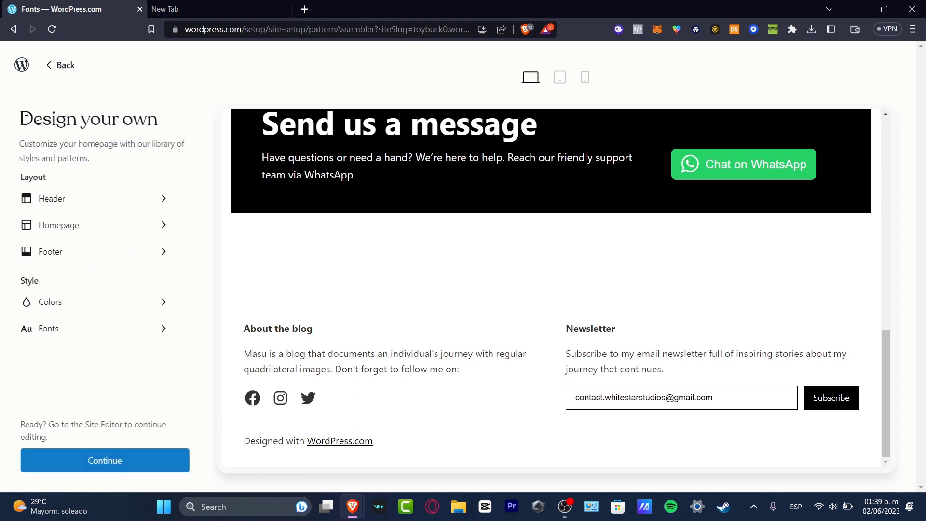
{"action": "left_click", "coordinate": [87, 458]}
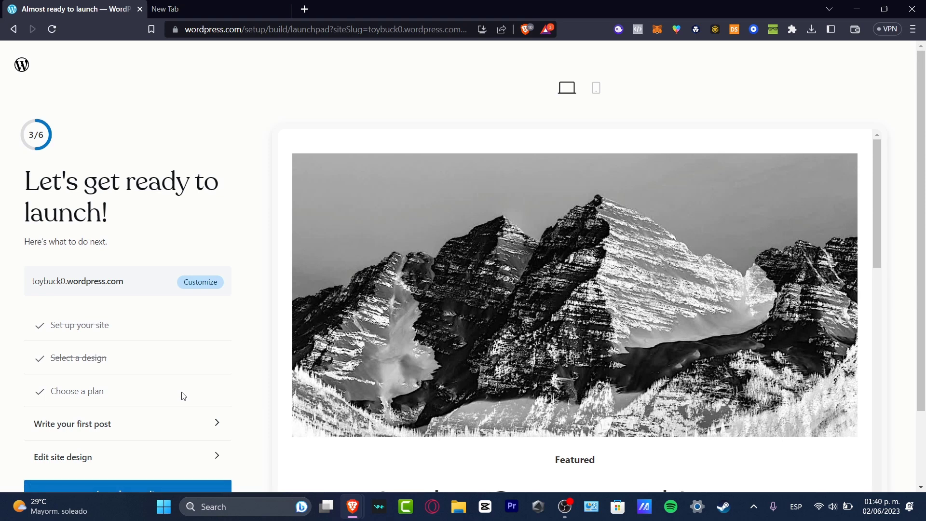
Review the launchpad preview and launch toybuck0.wordpress.com.
{"action": "scroll", "coordinate": [230, 323], "scroll_direction": "down", "scroll_amount": 2}
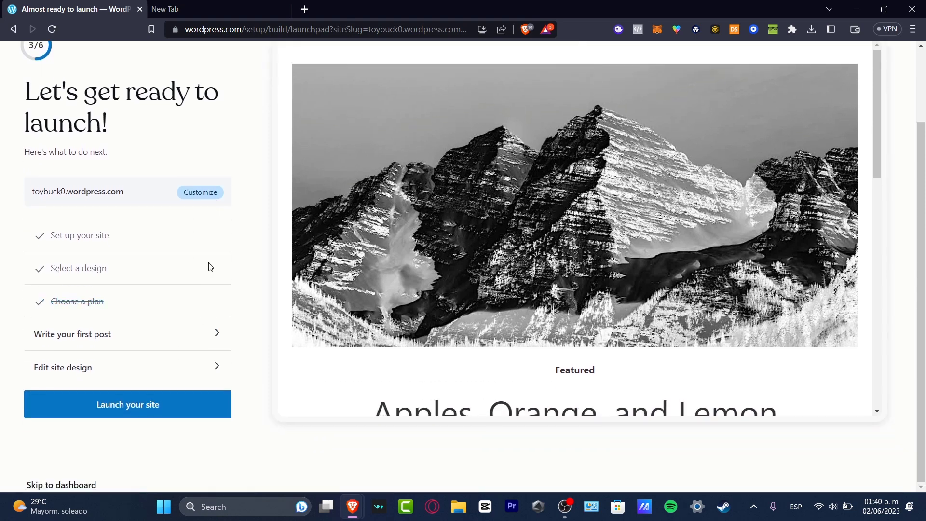
{"action": "scroll", "coordinate": [643, 298], "scroll_direction": "down", "scroll_amount": 10}
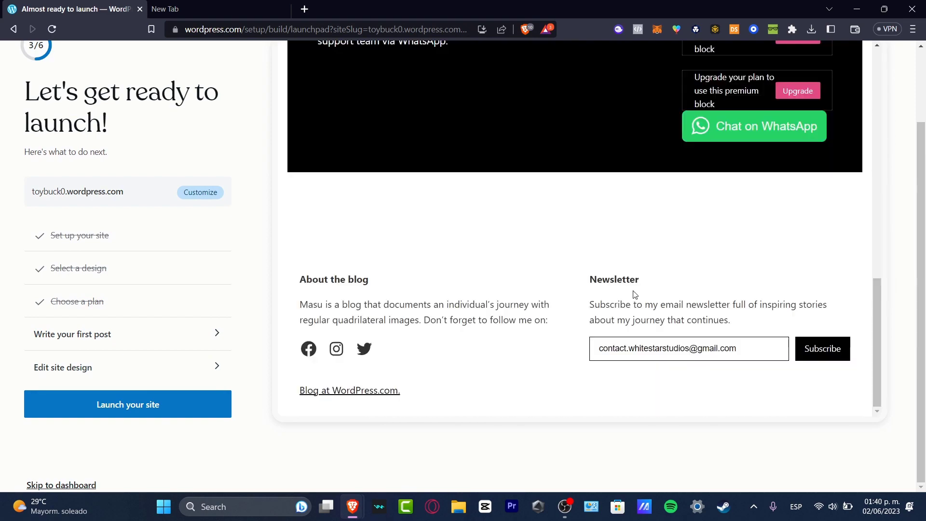
{"action": "scroll", "coordinate": [632, 294], "scroll_direction": "up", "scroll_amount": 5}
{"action": "scroll", "coordinate": [629, 290], "scroll_direction": "down", "scroll_amount": 2}
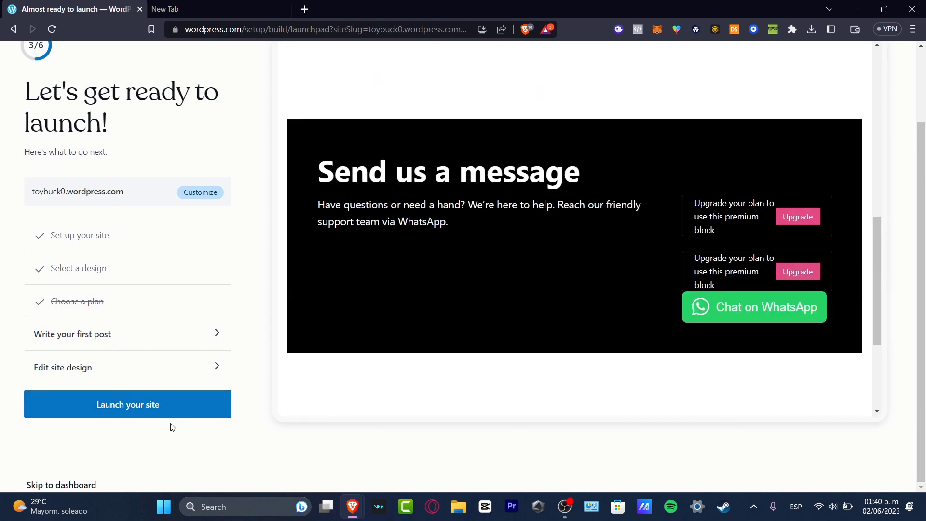
{"action": "left_click", "coordinate": [147, 414]}
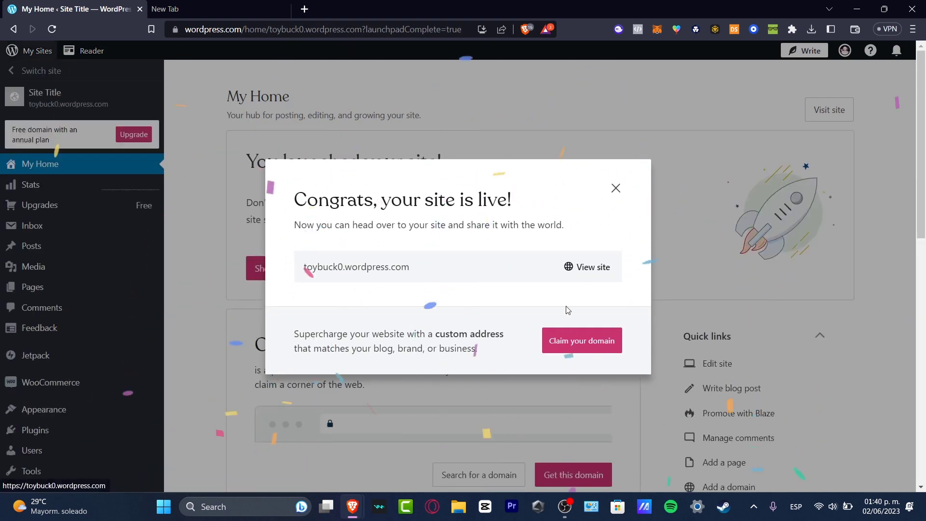
Dismiss the congrats message and open the Homepage from Pages in the Site Editor.
{"action": "left_click", "coordinate": [621, 191]}
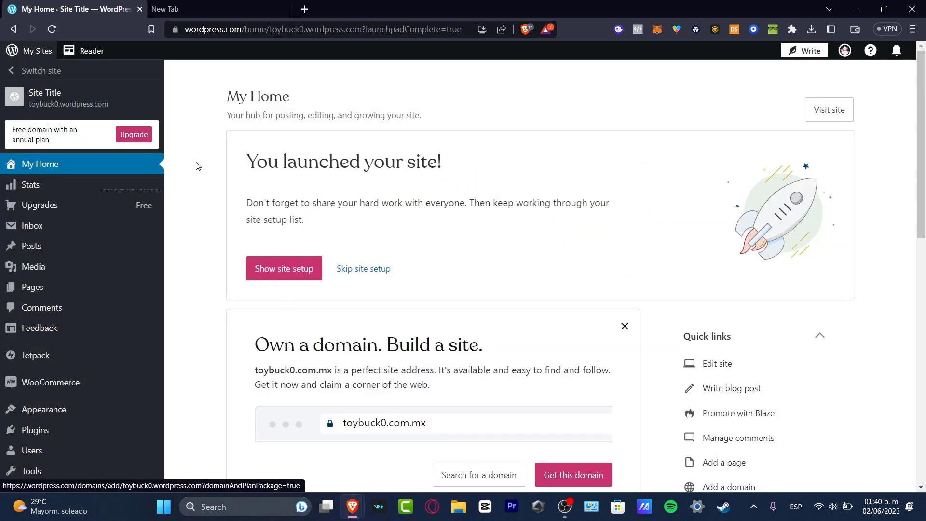
{"action": "scroll", "coordinate": [622, 345], "scroll_direction": "down", "scroll_amount": 10}
{"action": "scroll", "coordinate": [620, 347], "scroll_direction": "up", "scroll_amount": 10}
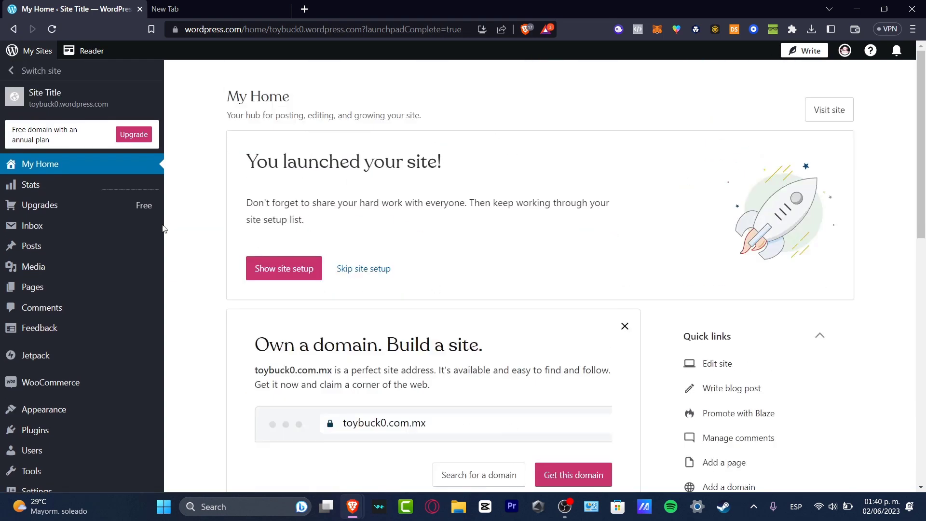
{"action": "left_click", "coordinate": [64, 289]}
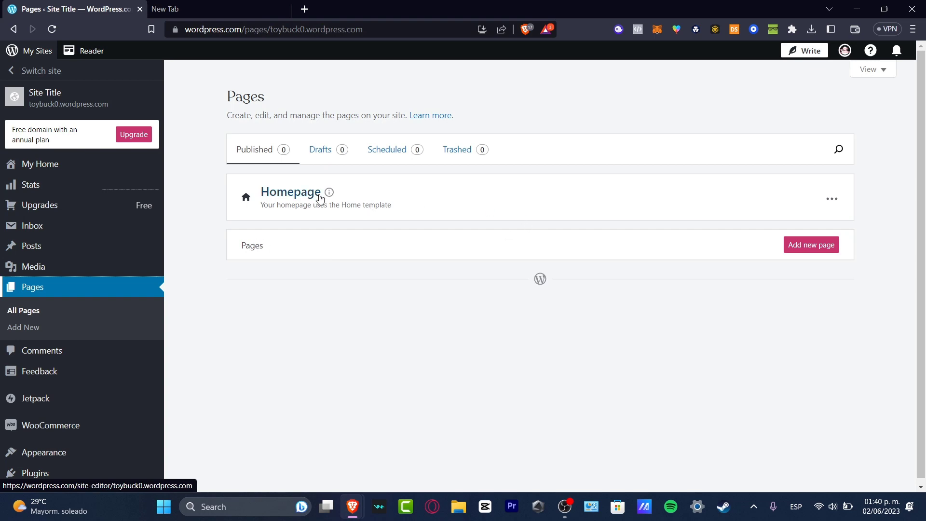
{"action": "left_click", "coordinate": [300, 196]}
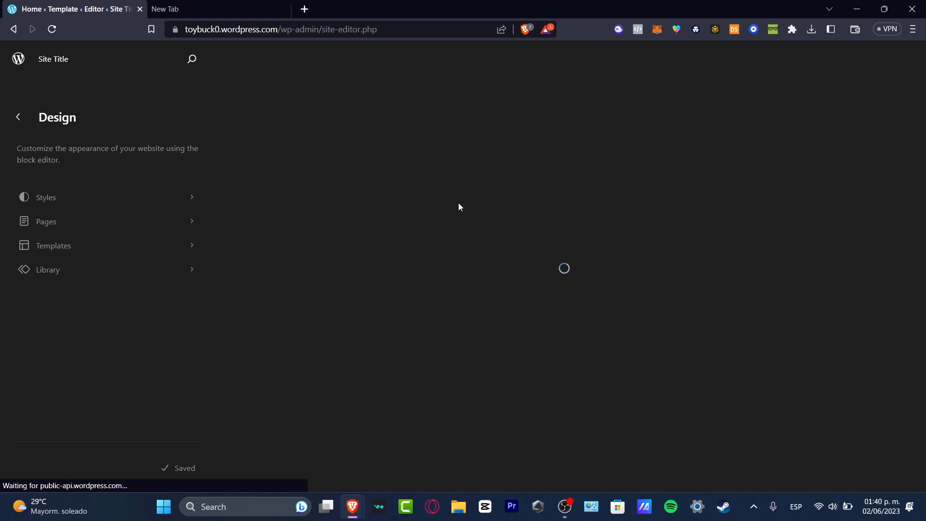
{"action": "scroll", "coordinate": [628, 272], "scroll_direction": "down", "scroll_amount": 4}
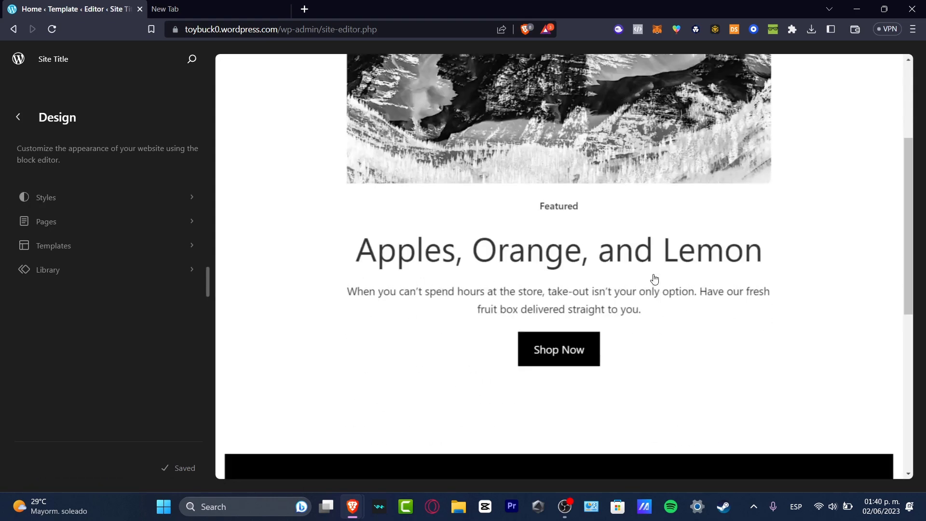
Replace the 'Apples, Orange, and Lemon' heading text with 'Humans'.
{"action": "left_click", "coordinate": [626, 262]}
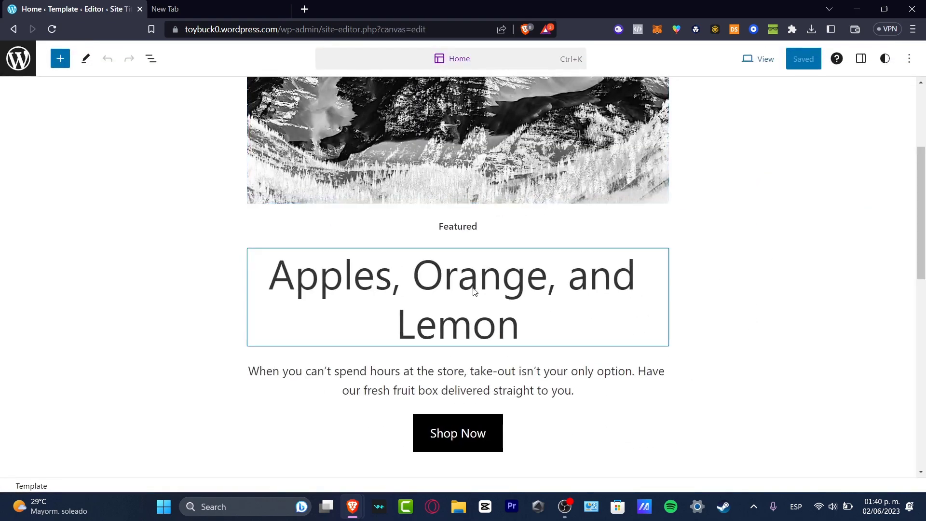
{"action": "double_click", "coordinate": [475, 294]}
{"action": "left_click_drag", "start_coordinate": [548, 314], "coordinate": [282, 283]}
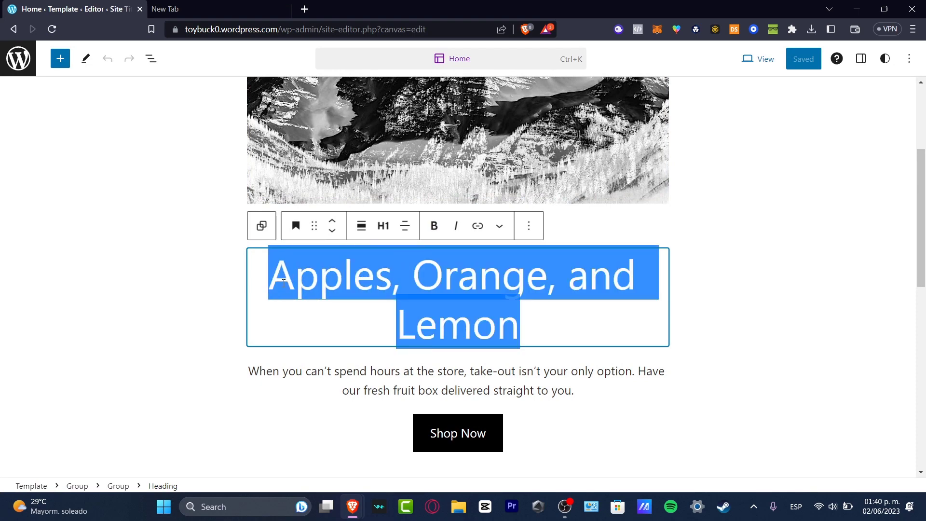
{"action": "type", "text": "Humans"}
Check the cover image blocks and save the Home template changes.
{"action": "scroll", "coordinate": [410, 266], "scroll_direction": "up", "scroll_amount": 3}
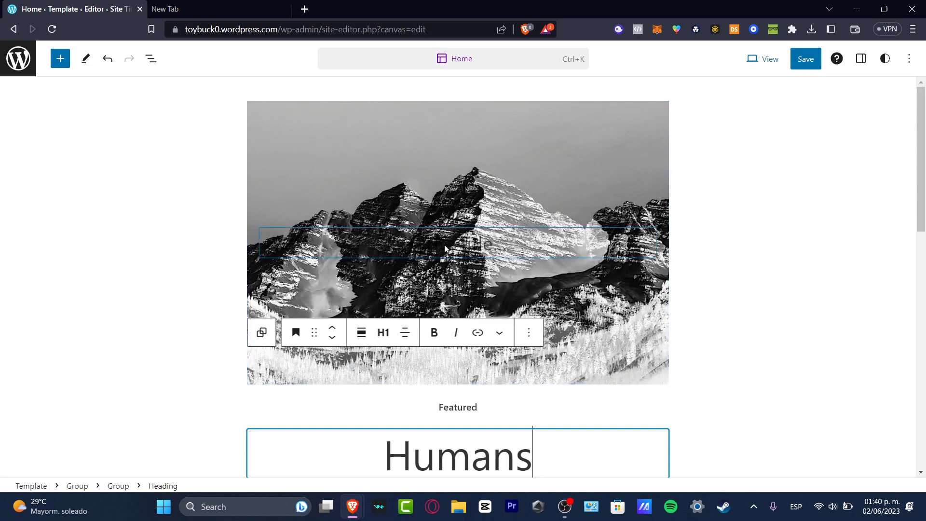
{"action": "left_click", "coordinate": [444, 249]}
{"action": "left_click", "coordinate": [568, 141]}
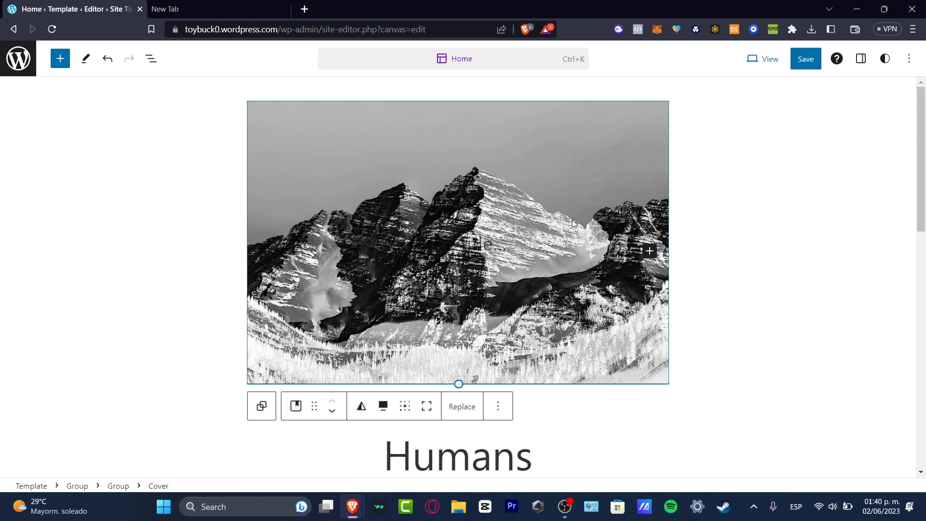
{"action": "left_click", "coordinate": [513, 239]}
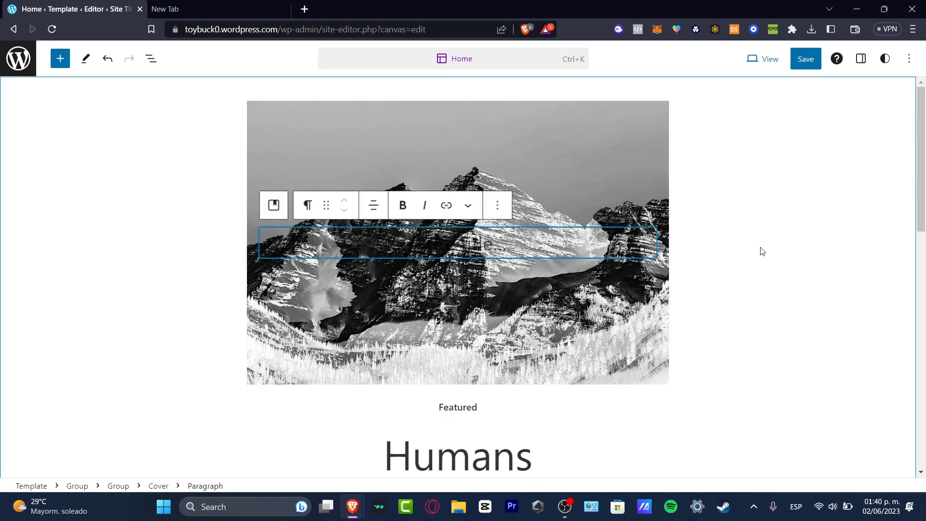
{"action": "scroll", "coordinate": [760, 249], "scroll_direction": "down", "scroll_amount": 7}
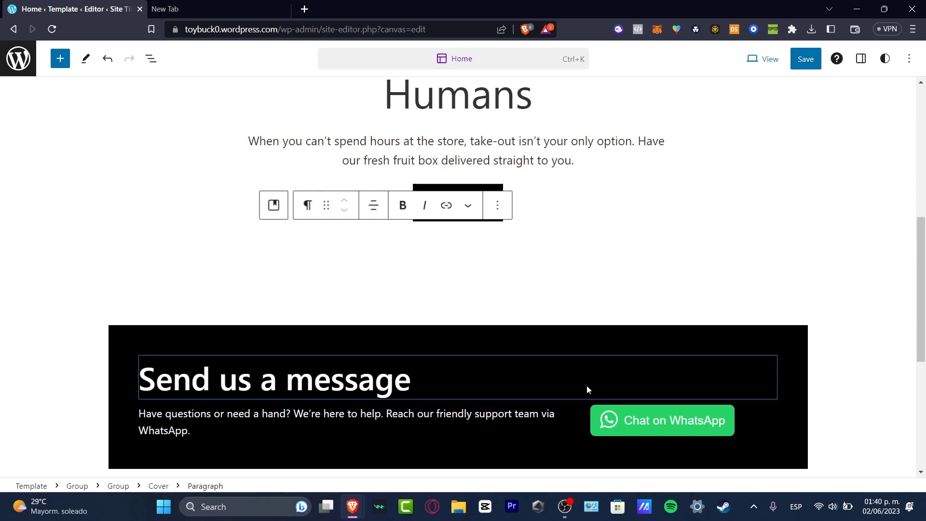
{"action": "scroll", "coordinate": [586, 384], "scroll_direction": "up", "scroll_amount": 7}
{"action": "scroll", "coordinate": [614, 386], "scroll_direction": "down", "scroll_amount": 7}
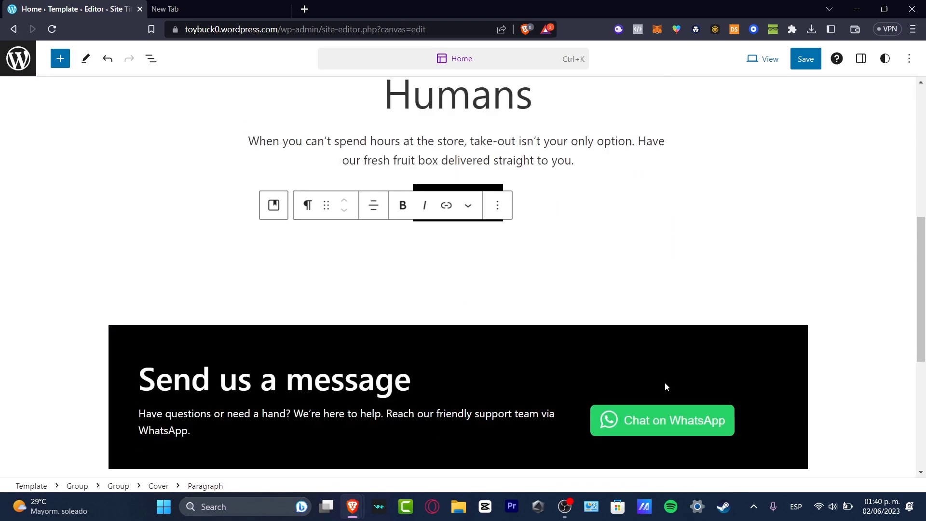
{"action": "left_click", "coordinate": [811, 65]}
{"action": "left_click", "coordinate": [811, 68]}
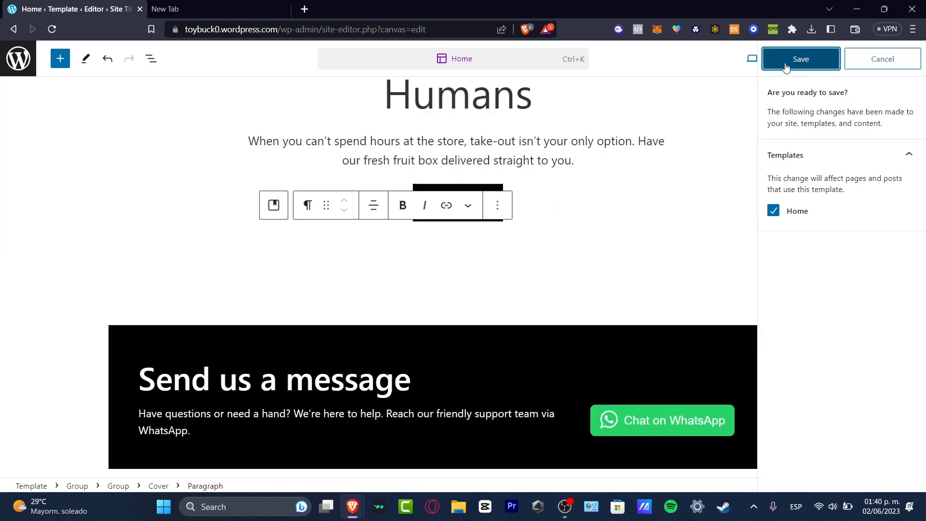
{"action": "left_click", "coordinate": [761, 60]}
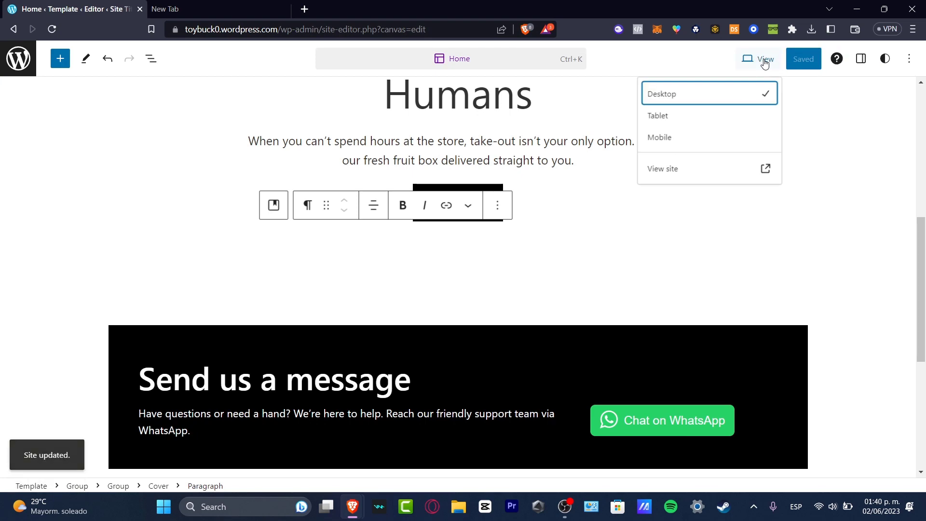
View the live homepage with the 'Humans' heading, then return to the My Home dashboard.
{"action": "left_click", "coordinate": [722, 168]}
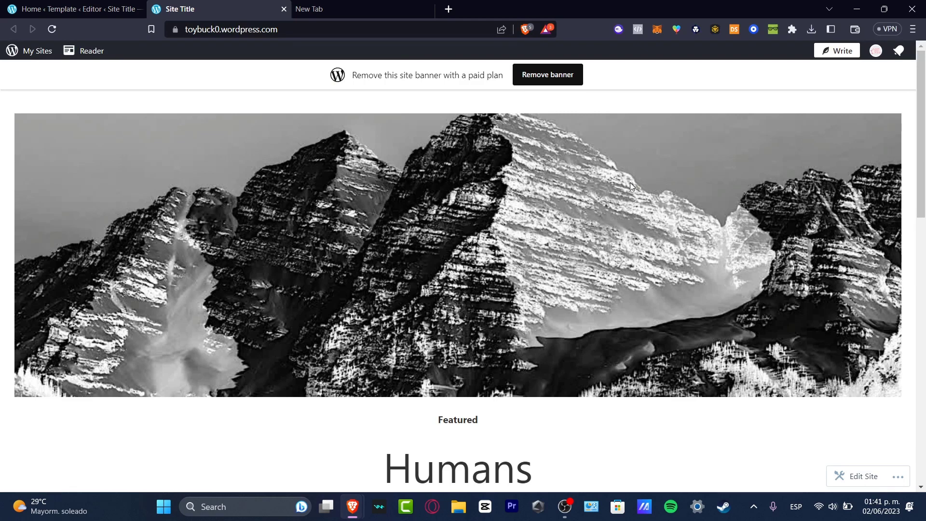
{"action": "left_click", "coordinate": [77, 8]}
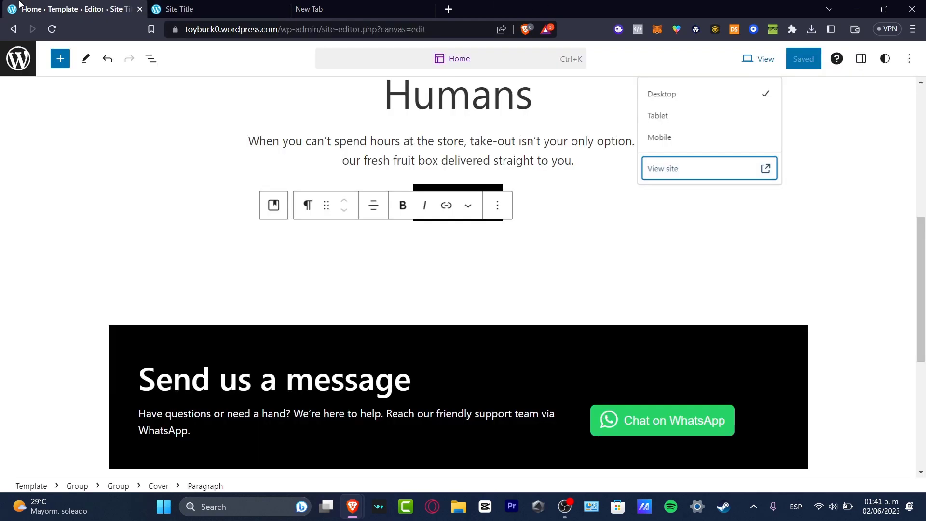
{"action": "left_click", "coordinate": [10, 56]}
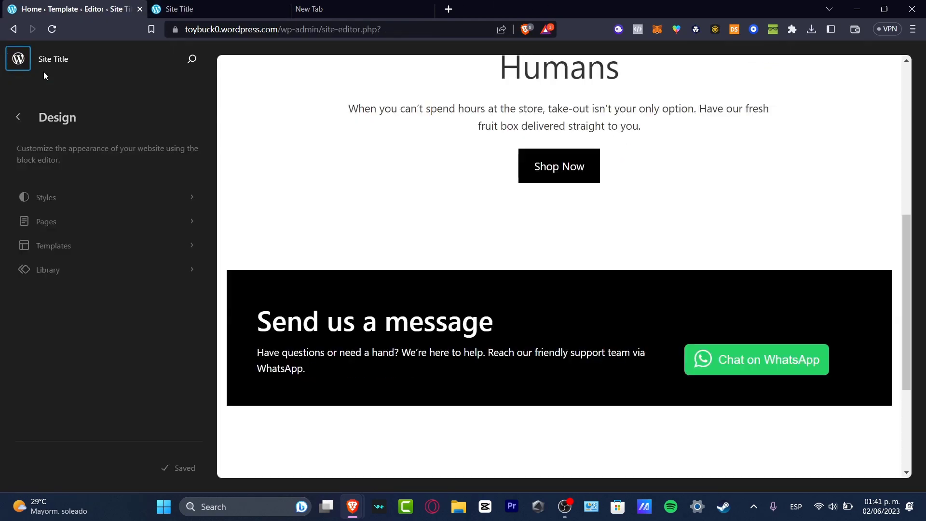
{"action": "left_click", "coordinate": [174, 8]}
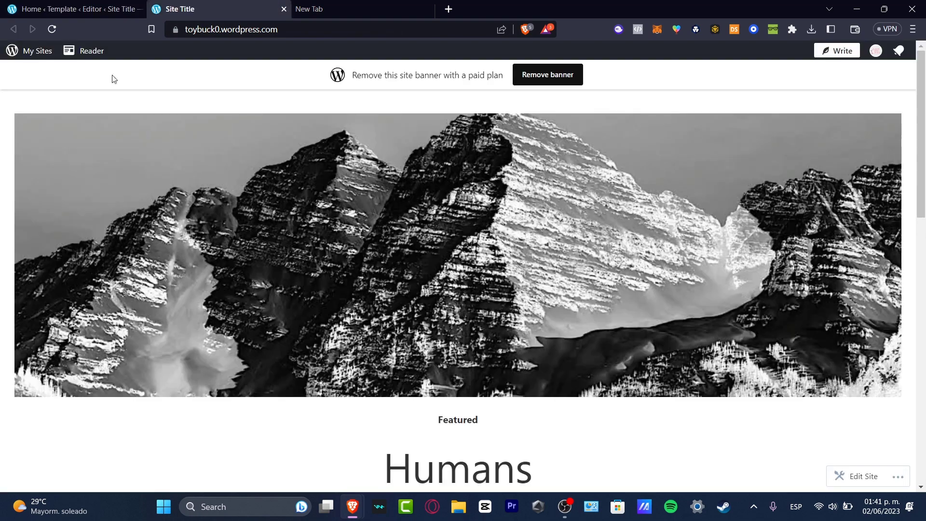
{"action": "left_click", "coordinate": [34, 57]}
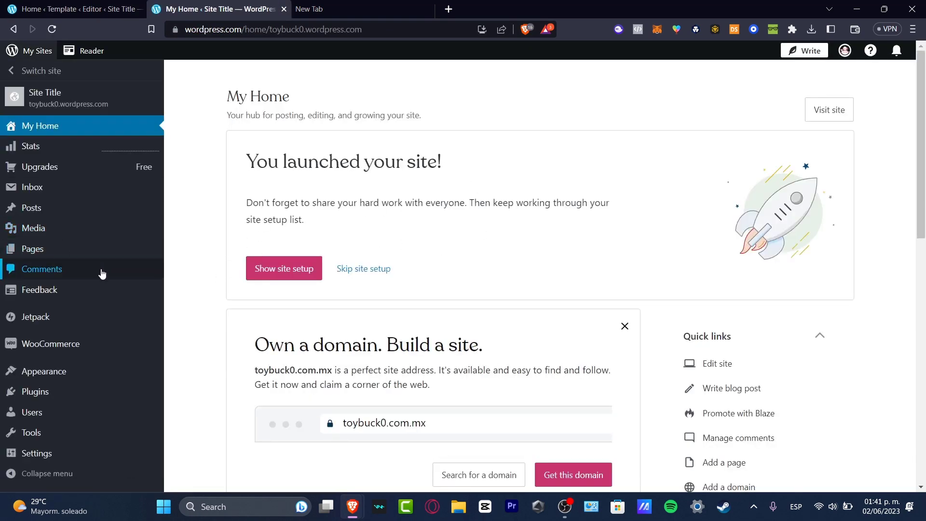
Open Plugins and browse the listings, which require a Business plan upgrade.
{"action": "scroll", "coordinate": [99, 319], "scroll_direction": "down", "scroll_amount": 4}
{"action": "scroll", "coordinate": [93, 386], "scroll_direction": "up", "scroll_amount": 4}
{"action": "left_click", "coordinate": [94, 396]}
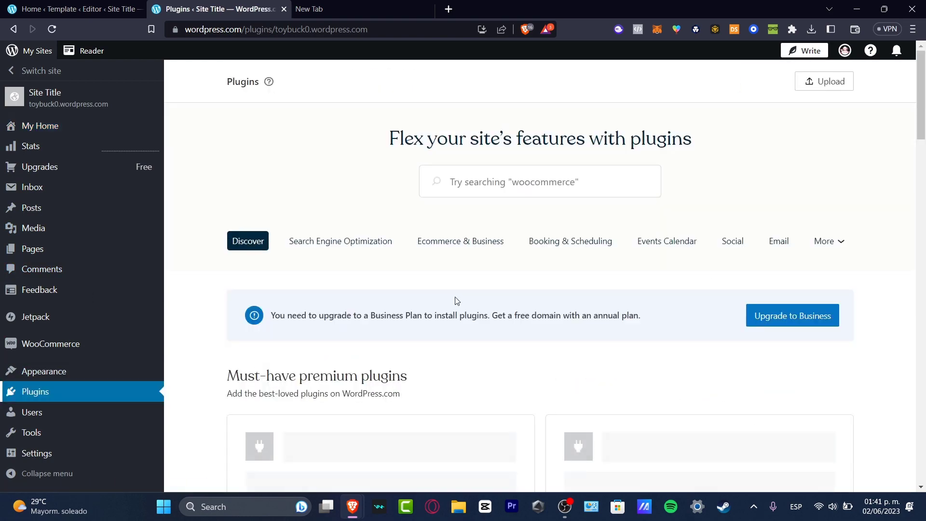
{"action": "scroll", "coordinate": [479, 316], "scroll_direction": "down", "scroll_amount": 5}
{"action": "scroll", "coordinate": [479, 316], "scroll_direction": "down", "scroll_amount": 3}
{"action": "scroll", "coordinate": [480, 318], "scroll_direction": "up", "scroll_amount": 8}
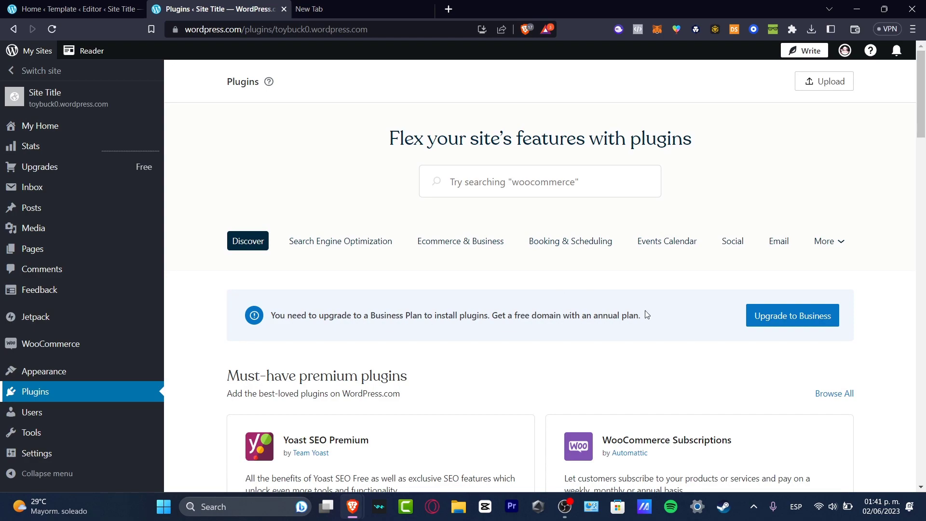
{"action": "scroll", "coordinate": [650, 381], "scroll_direction": "down", "scroll_amount": 10}
{"action": "scroll", "coordinate": [643, 376], "scroll_direction": "up", "scroll_amount": 4}
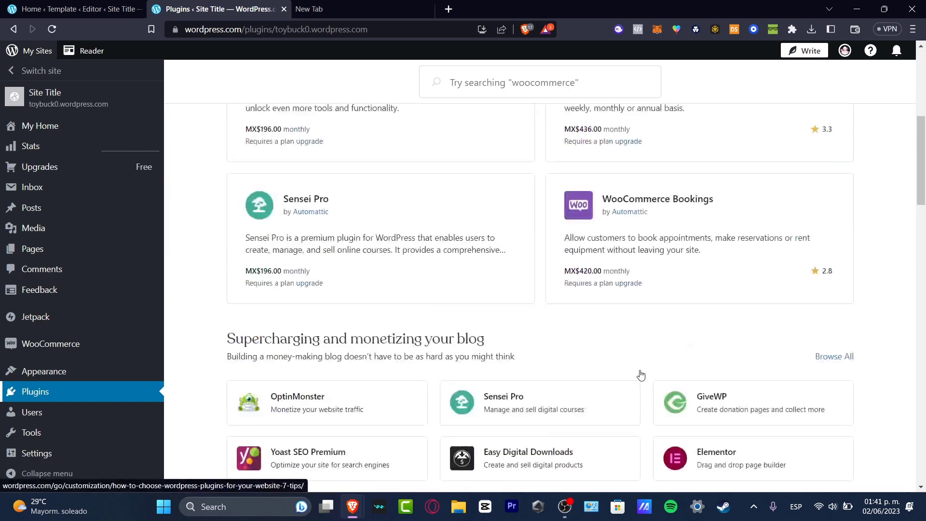
{"action": "scroll", "coordinate": [641, 375], "scroll_direction": "down", "scroll_amount": 4}
{"action": "scroll", "coordinate": [640, 376], "scroll_direction": "down", "scroll_amount": 10}
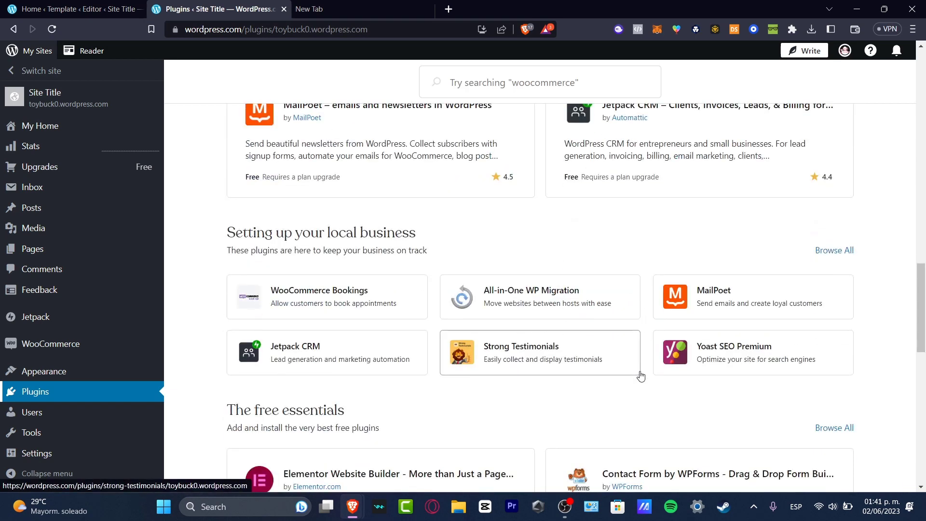
Switch briefly to the Site Editor tab, then return to the top of Plugins.
{"action": "left_click", "coordinate": [78, 9]}
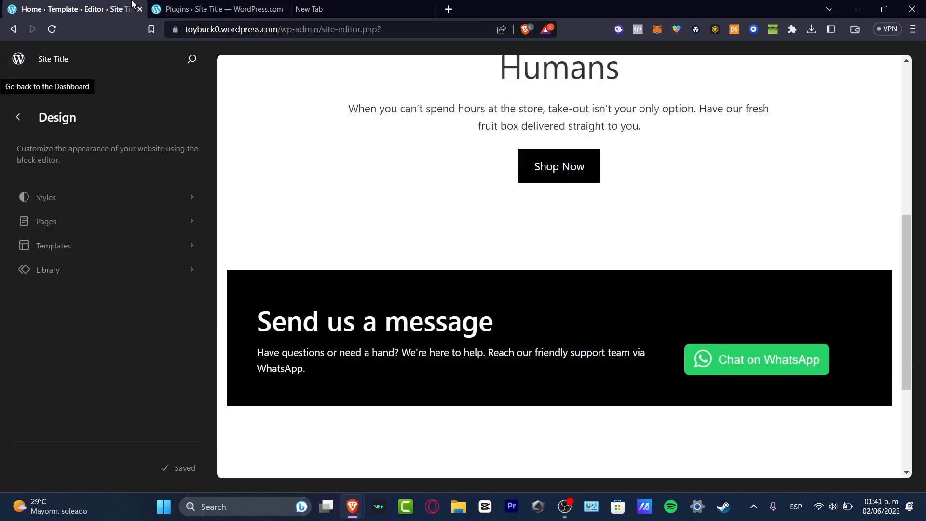
{"action": "scroll", "coordinate": [434, 232], "scroll_direction": "up", "scroll_amount": 8}
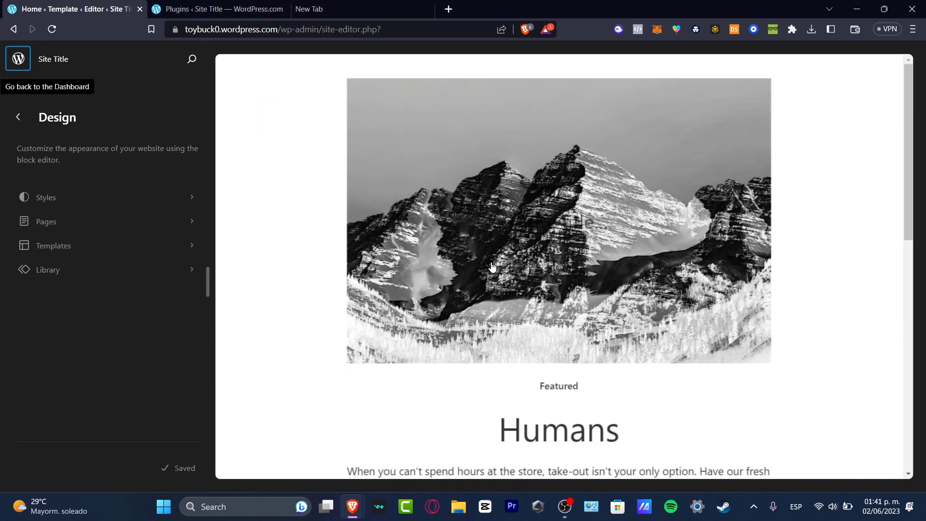
{"action": "key", "text": "ctrl+Tab"}
{"action": "scroll", "coordinate": [557, 345], "scroll_direction": "up", "scroll_amount": 12}
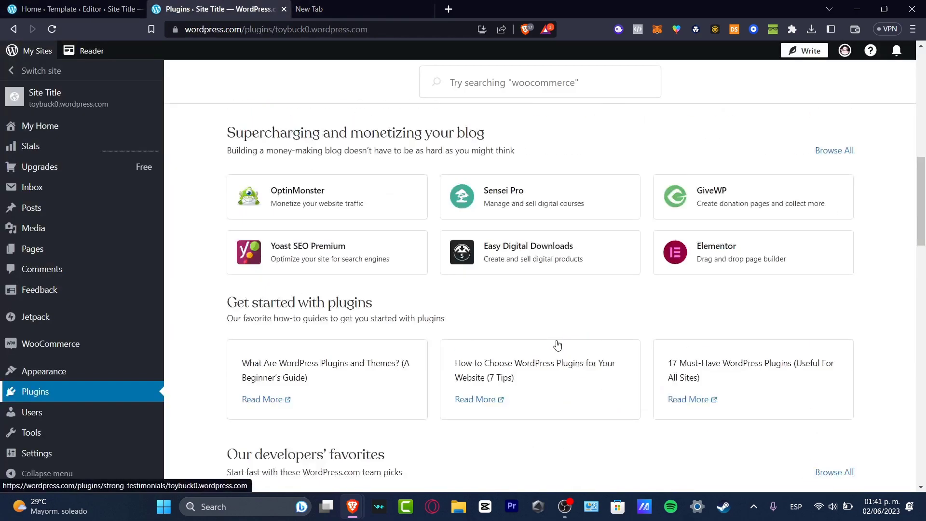
{"action": "scroll", "coordinate": [557, 345], "scroll_direction": "up", "scroll_amount": 6}
{"action": "scroll", "coordinate": [548, 374], "scroll_direction": "up", "scroll_amount": 4}
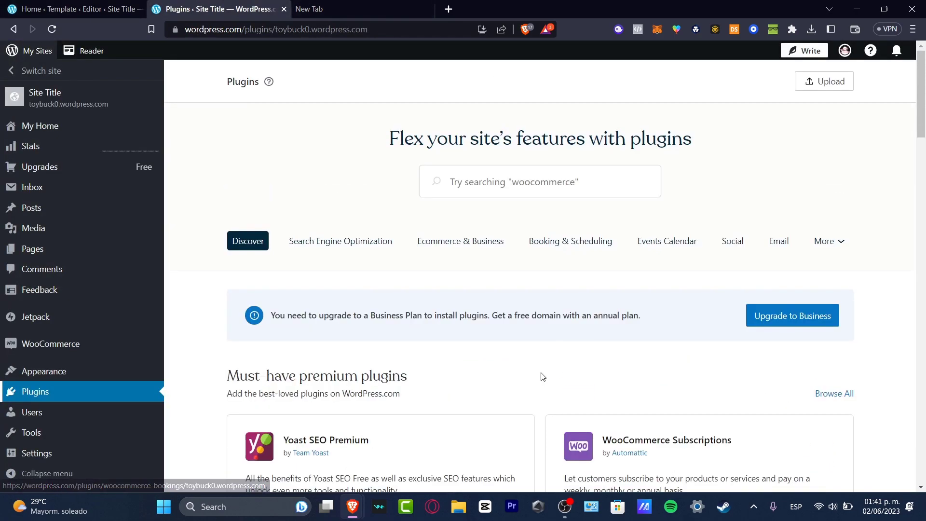